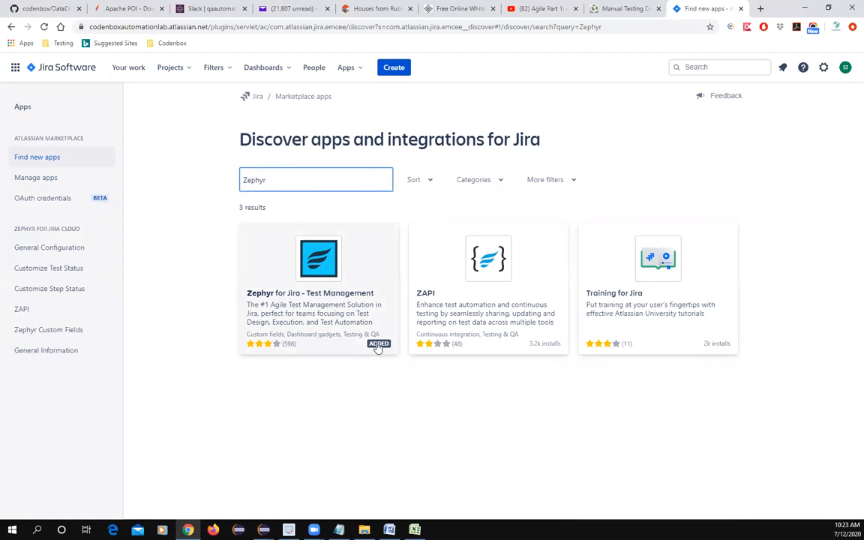
Open the Zephyr for Jira - Test Management listing and check that Zephyr is among the installed apps
{"action": "left_click", "coordinate": [340, 309]}
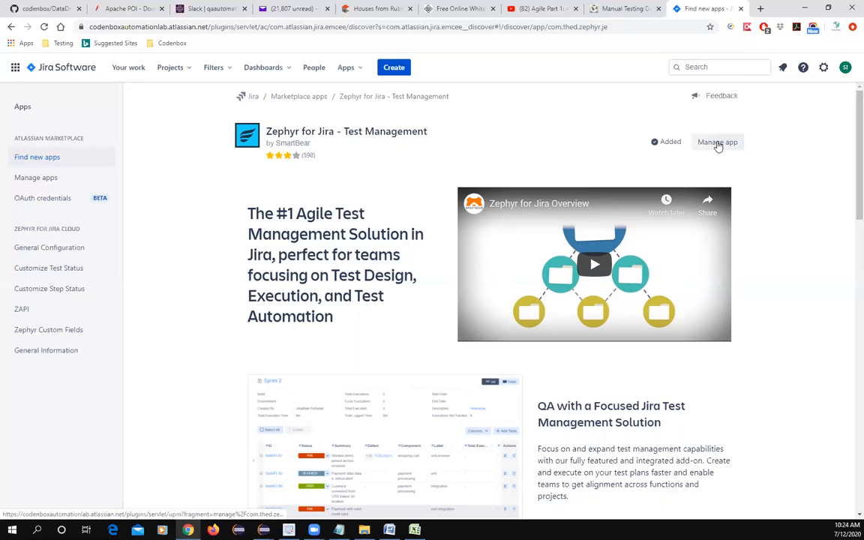
{"action": "left_click", "coordinate": [360, 73]}
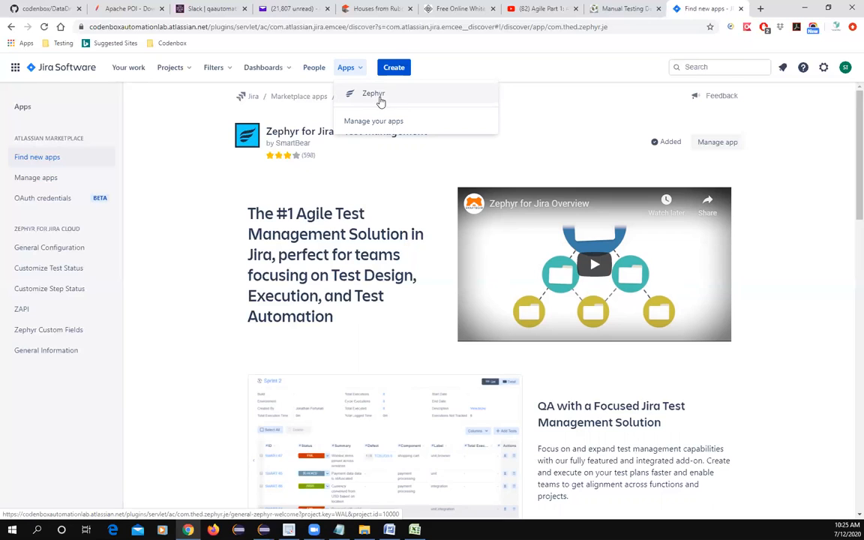
Return to the Jira home page and view the list of all dashboards
{"action": "left_click", "coordinate": [50, 73]}
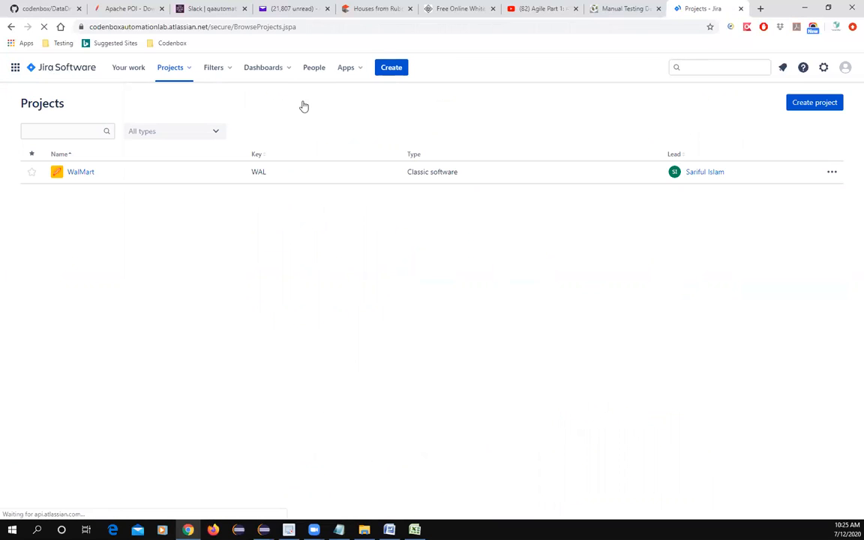
{"action": "left_click", "coordinate": [267, 71]}
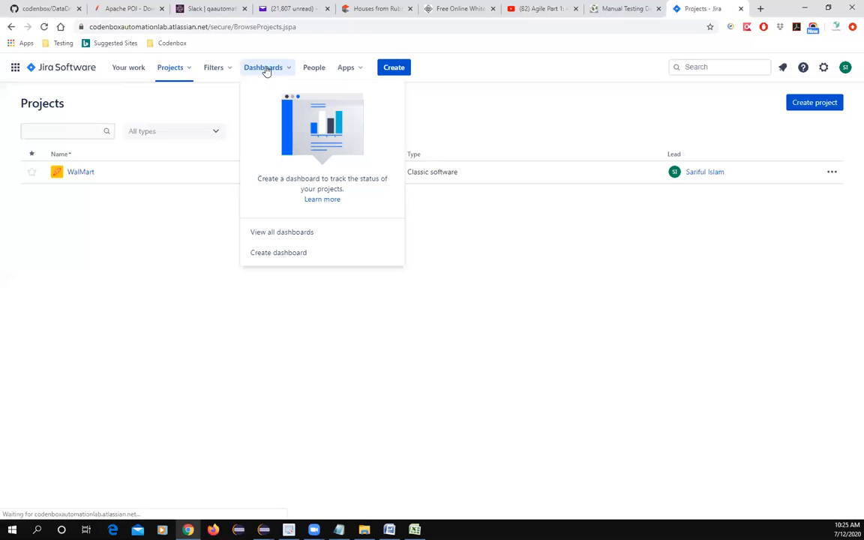
{"action": "left_click", "coordinate": [303, 234]}
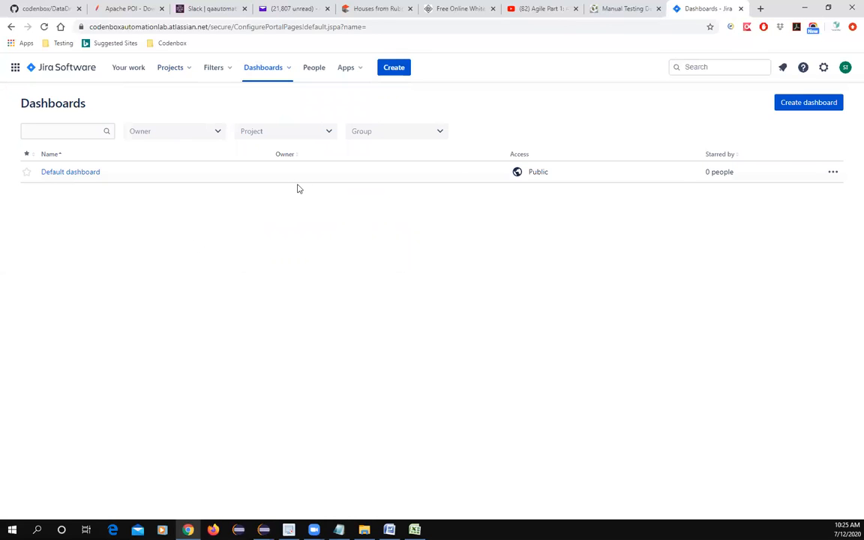
Open the WalMart project from the Jira Software projects list and go back from its reports to the main project navigation
{"action": "left_click", "coordinate": [59, 73]}
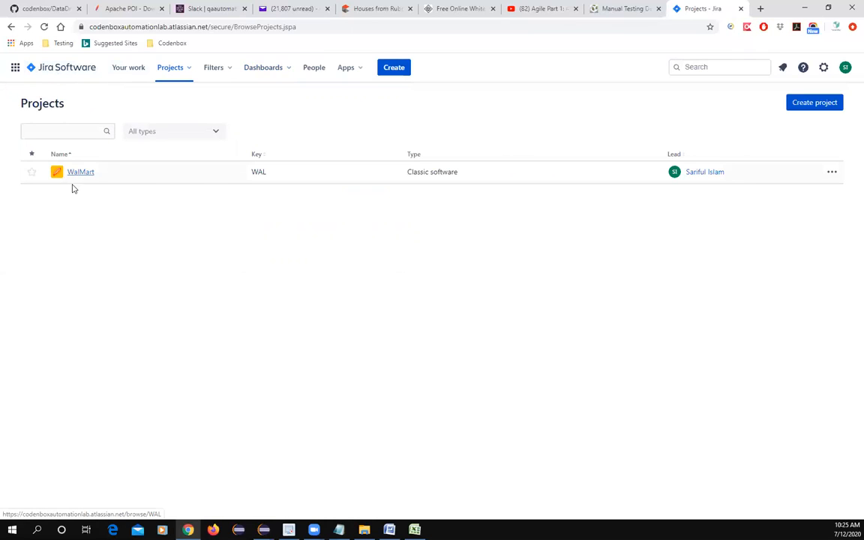
{"action": "left_click", "coordinate": [14, 68]}
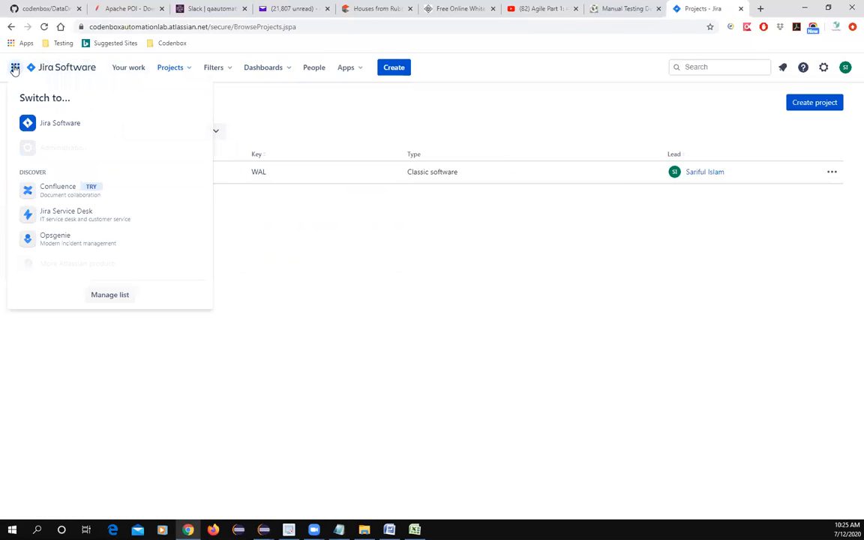
{"action": "left_click", "coordinate": [64, 125]}
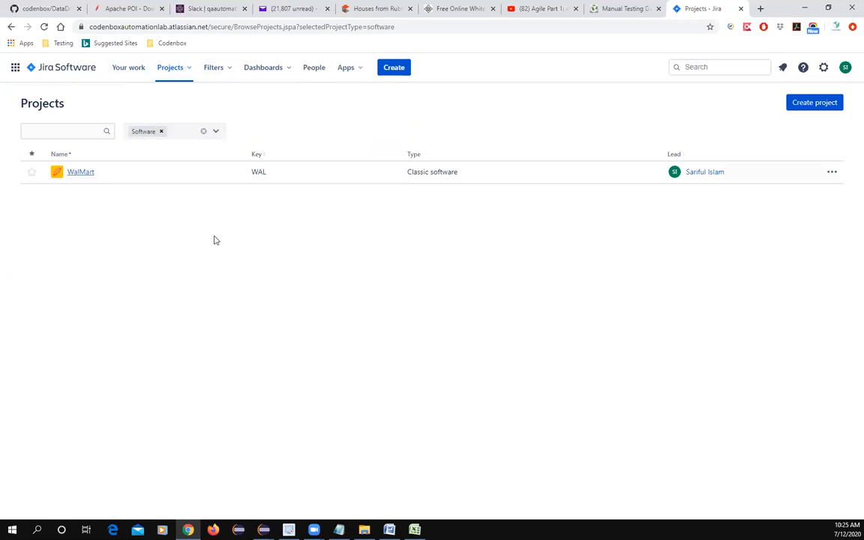
{"action": "left_click", "coordinate": [82, 176]}
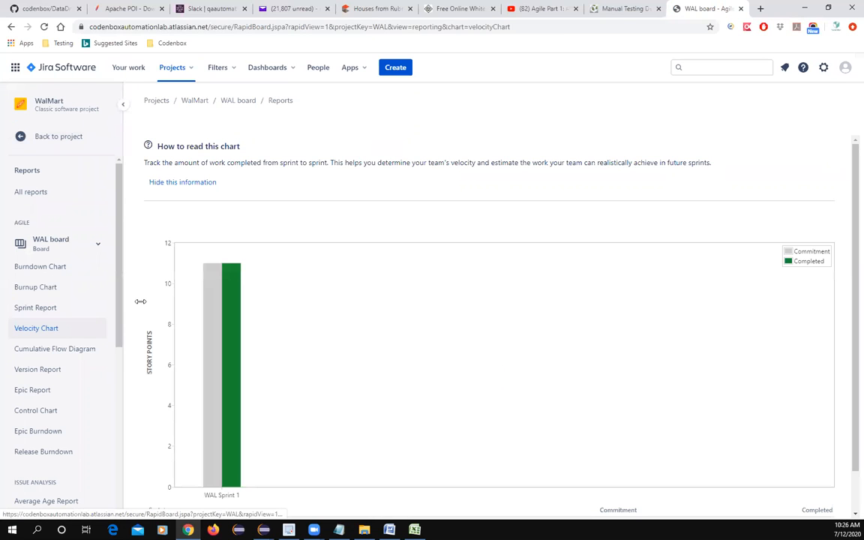
{"action": "left_click_drag", "start_coordinate": [118, 223], "coordinate": [127, 192]}
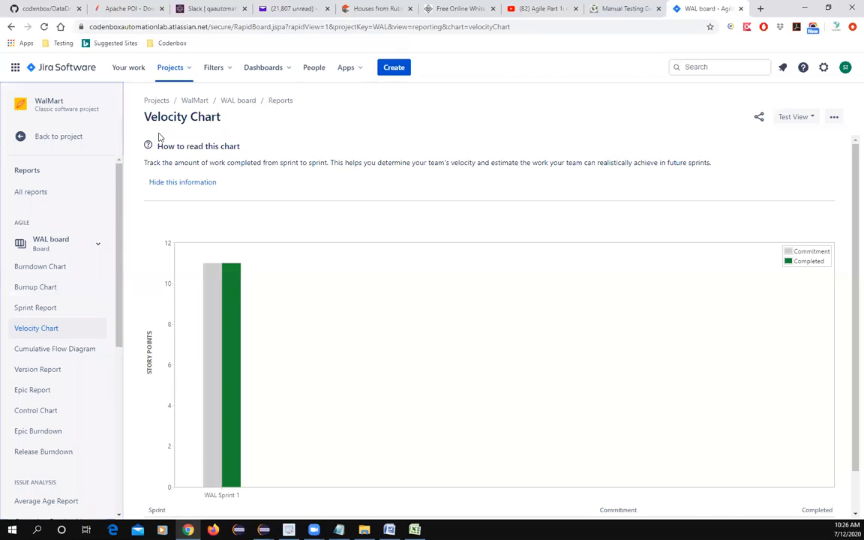
{"action": "left_click", "coordinate": [57, 137]}
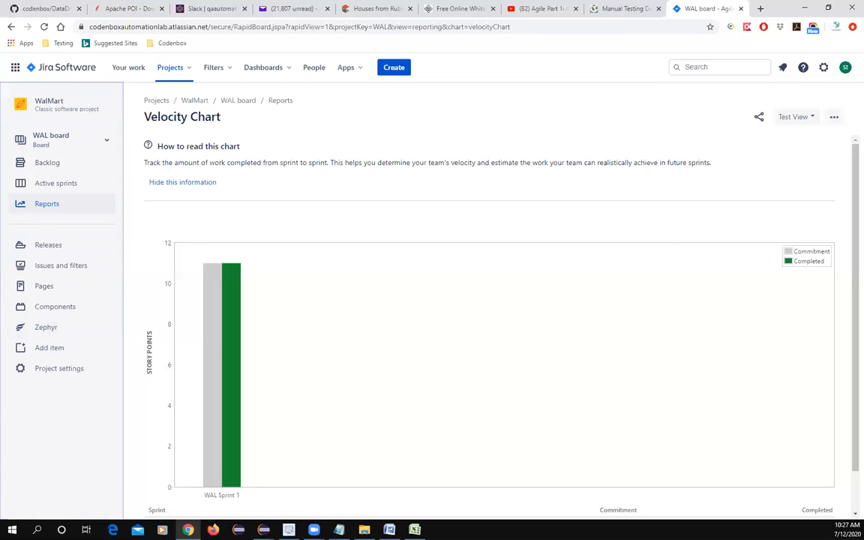
Switch to the Agile_Epics_UserStories_TestCase workbook in Excel and review the epic, feature title and user story of US001 on the Product Backlog sheet
{"action": "key", "text": "alt+Tab"}
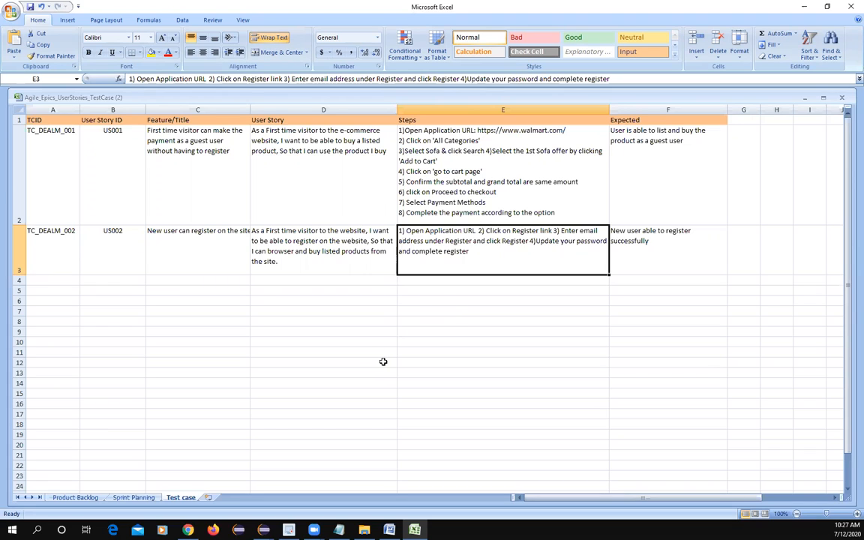
{"action": "left_click", "coordinate": [484, 103]}
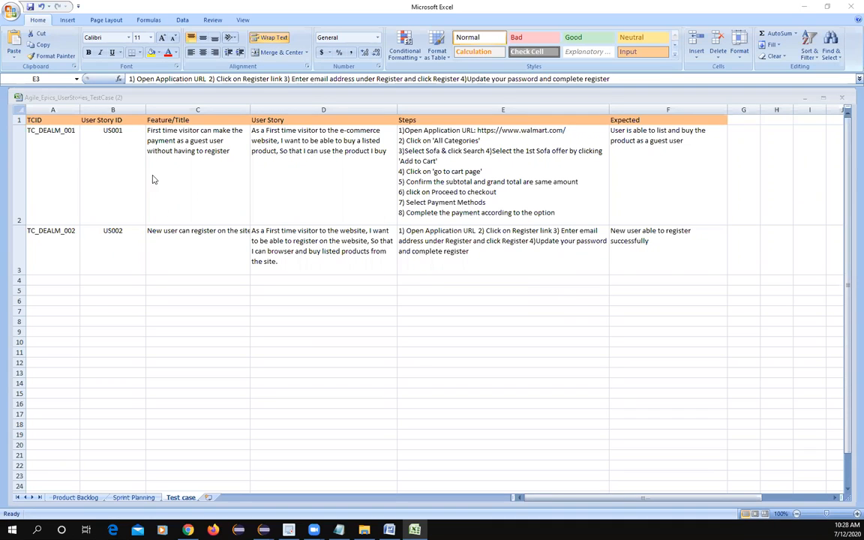
{"action": "left_click", "coordinate": [66, 499]}
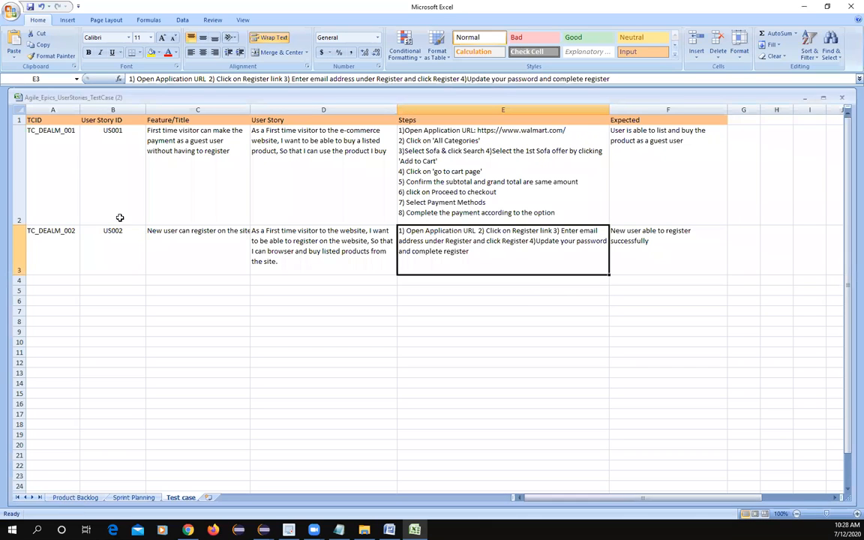
{"action": "left_click", "coordinate": [73, 498]}
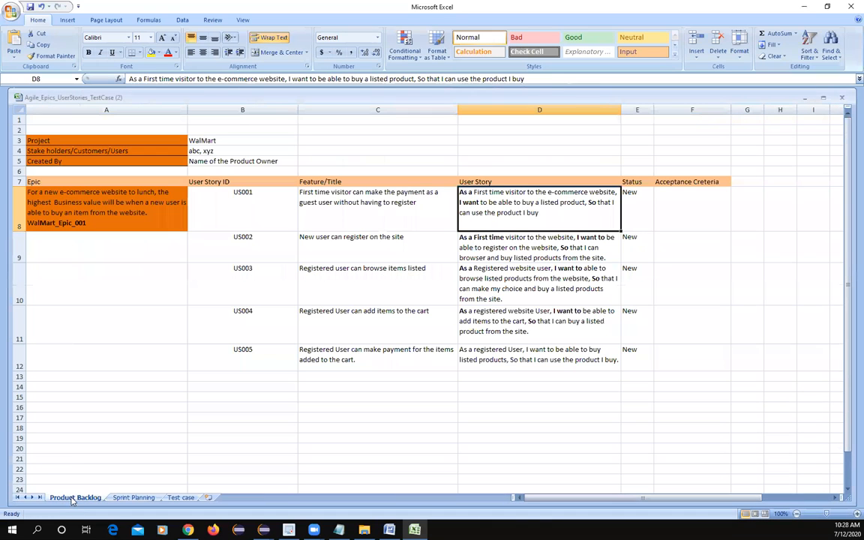
{"action": "left_click", "coordinate": [81, 223]}
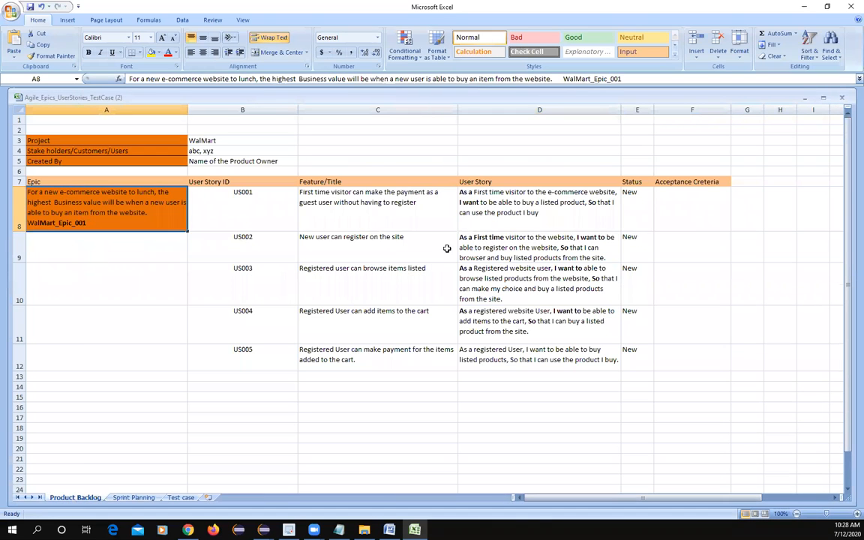
{"action": "left_click", "coordinate": [332, 193]}
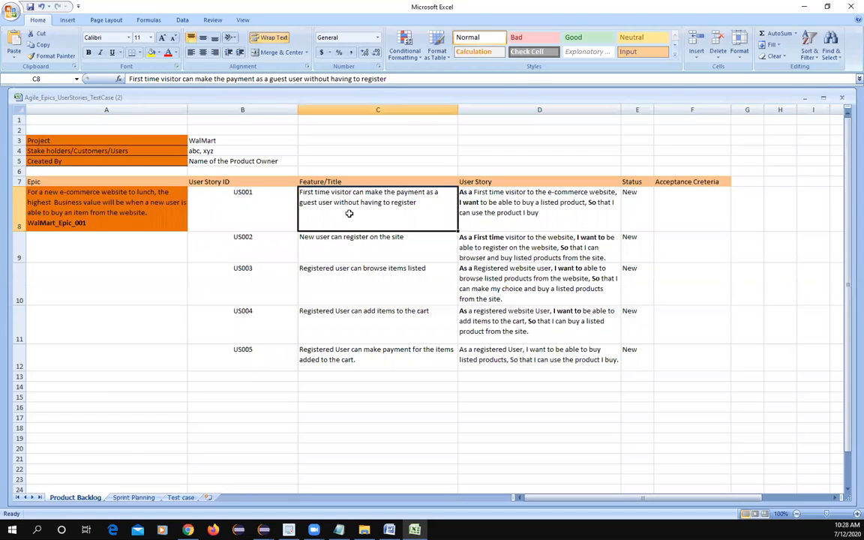
{"action": "left_click", "coordinate": [510, 207]}
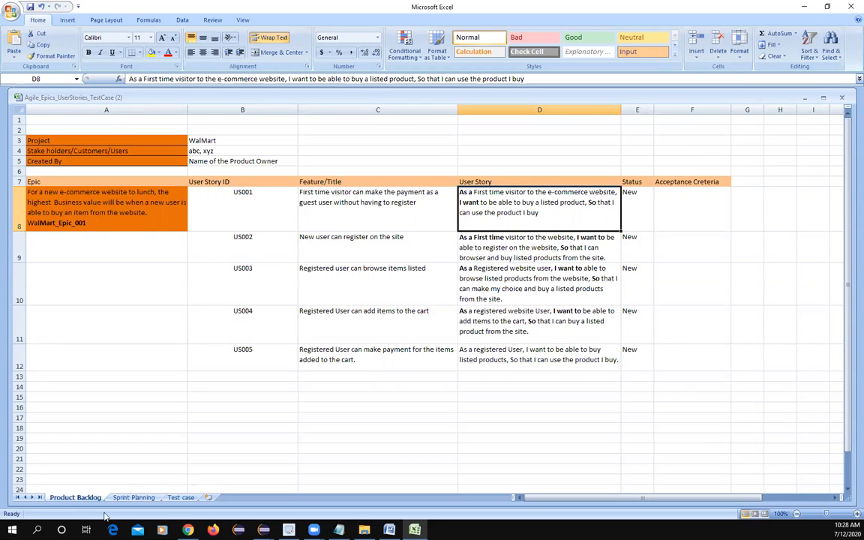
Review the story points assigned to the user stories on the Sprint Planning sheet
{"action": "left_click", "coordinate": [133, 497]}
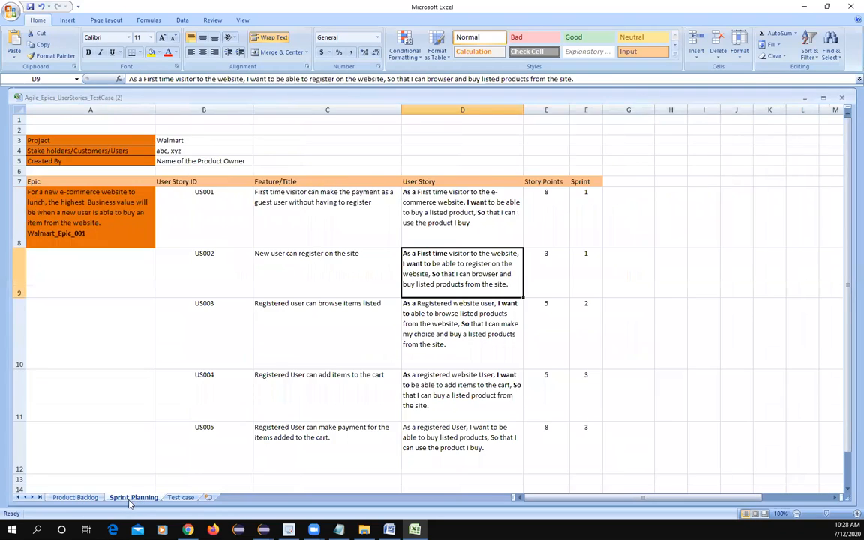
{"action": "left_click", "coordinate": [544, 256]}
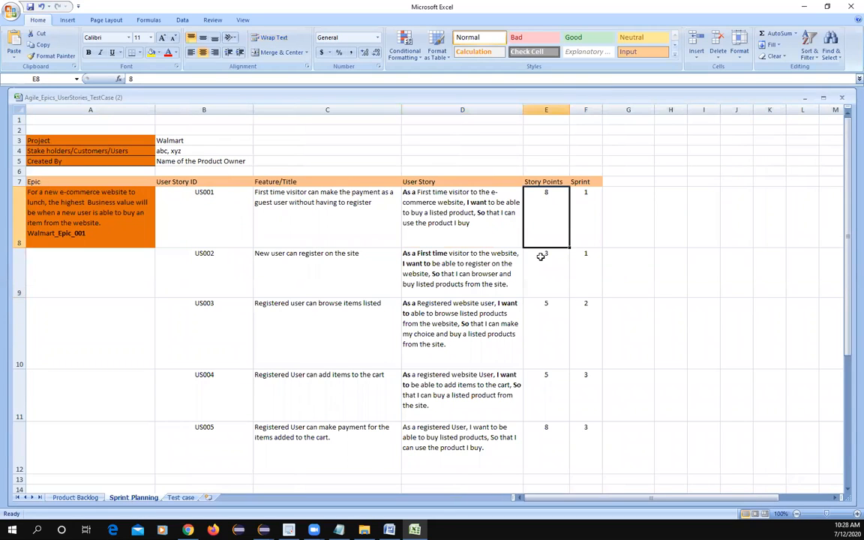
{"action": "left_click", "coordinate": [551, 334]}
{"action": "left_click", "coordinate": [550, 397]}
{"action": "left_click", "coordinate": [551, 439]}
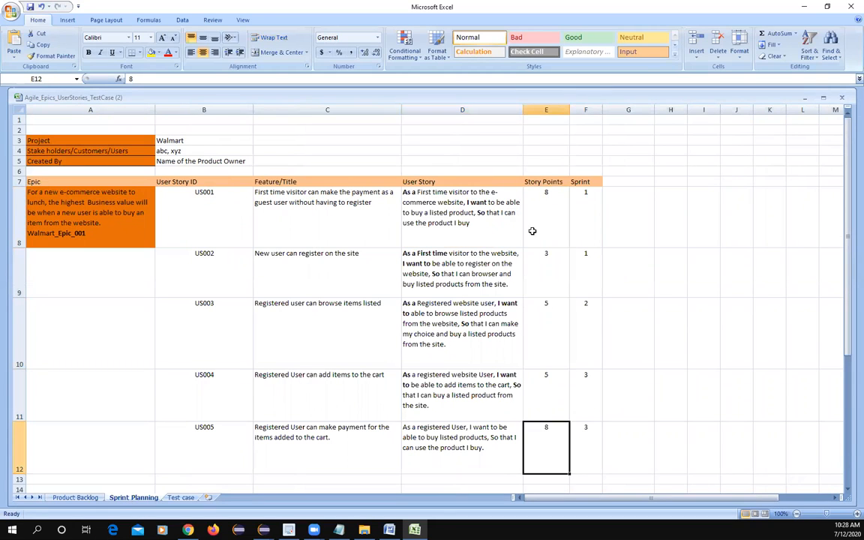
Compare the feature title of US001 with its user story text on the Sprint Planning sheet
{"action": "left_click", "coordinate": [415, 208]}
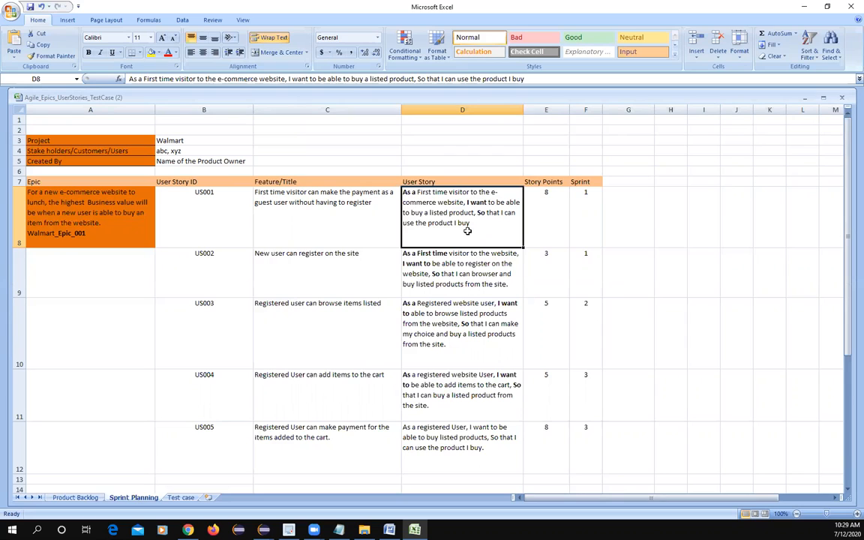
{"action": "left_click", "coordinate": [352, 210]}
{"action": "left_click", "coordinate": [404, 194]}
{"action": "left_click", "coordinate": [311, 190]}
{"action": "left_click", "coordinate": [417, 192]}
{"action": "left_click", "coordinate": [324, 201]}
{"action": "left_click", "coordinate": [420, 197]}
{"action": "double_click", "coordinate": [480, 229]}
{"action": "left_click_drag", "start_coordinate": [479, 227], "coordinate": [382, 182]}
{"action": "left_click", "coordinate": [432, 202]}
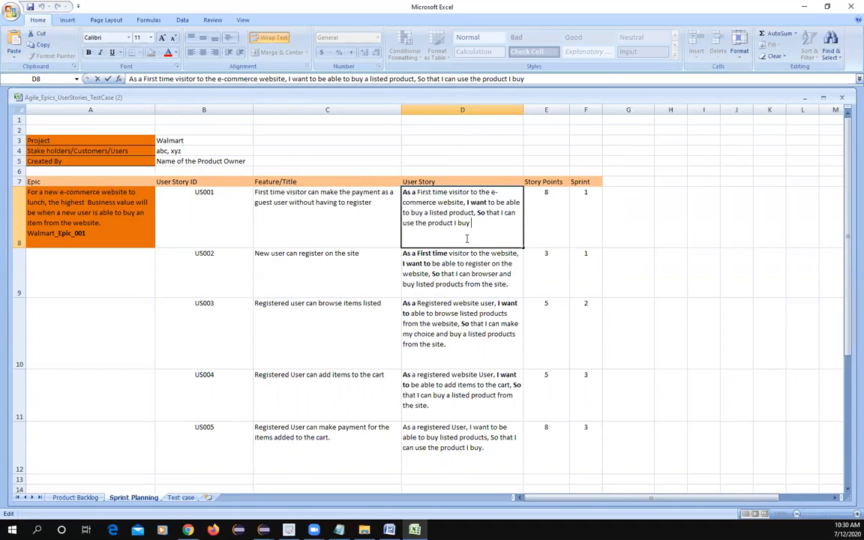
Highlight the full user story text of US001 within cell D8 to examine its wording
{"action": "left_click", "coordinate": [467, 238]}
{"action": "key", "text": "shift+Up"}
{"action": "key", "text": "shift+Up"}
{"action": "key", "text": "shift+Up"}
{"action": "key", "text": "shift+Up"}
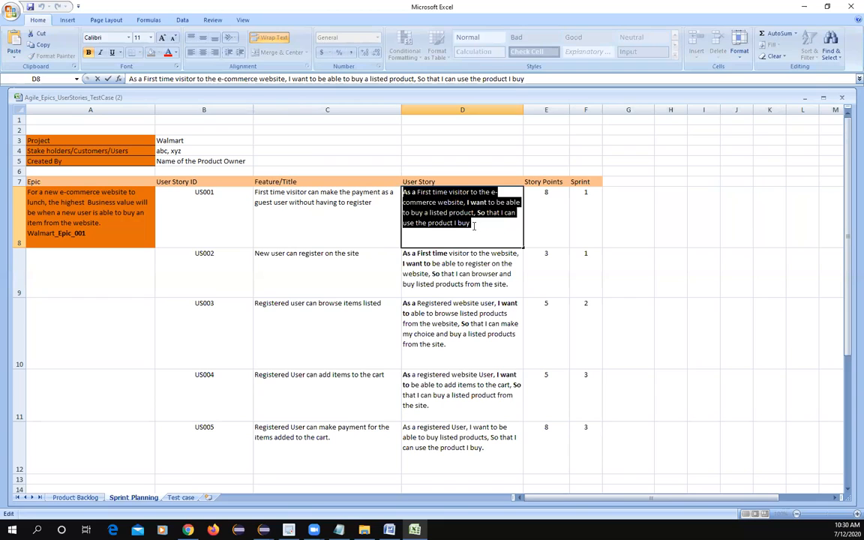
{"action": "left_click", "coordinate": [469, 223]}
{"action": "left_click_drag", "start_coordinate": [470, 223], "coordinate": [403, 192]}
Glance at the Test case sheet and re-examine the US001 and US002 user stories on the Sprint Planning sheet
{"action": "left_click", "coordinate": [182, 499]}
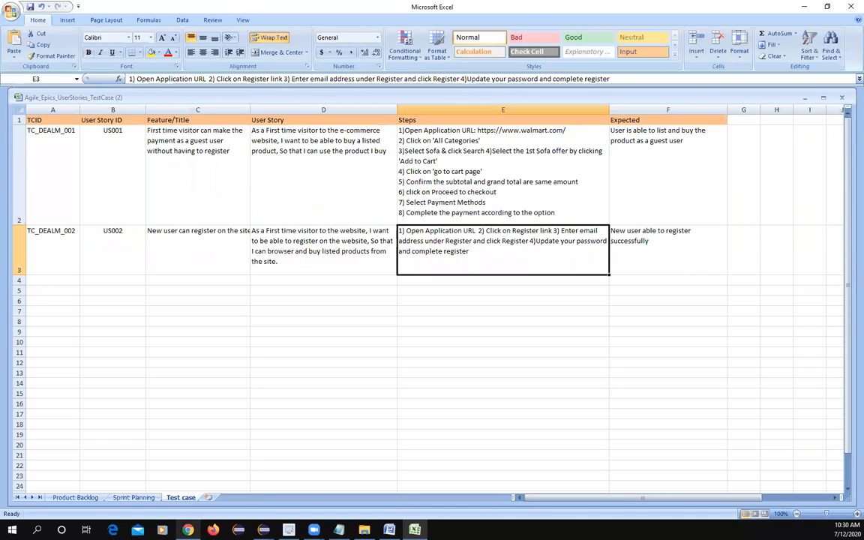
{"action": "left_click", "coordinate": [135, 499]}
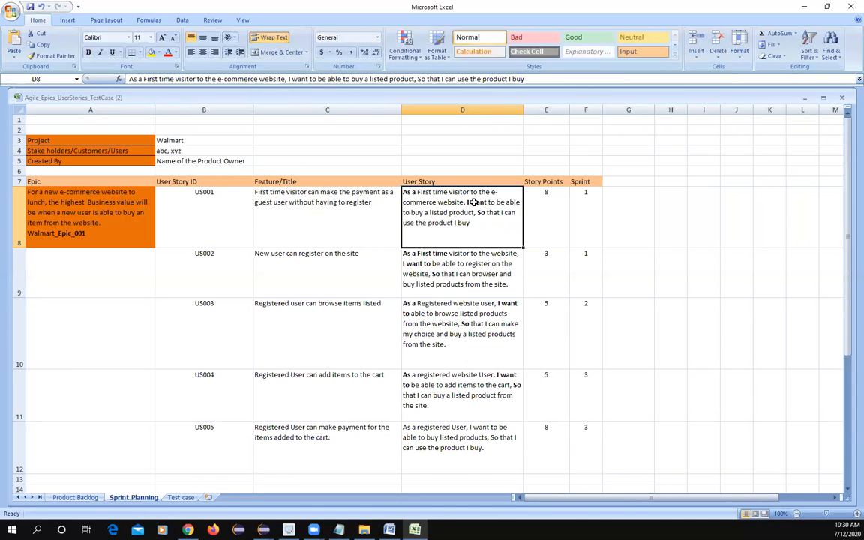
{"action": "left_click", "coordinate": [404, 252]}
{"action": "left_click", "coordinate": [428, 223]}
{"action": "left_click", "coordinate": [435, 270]}
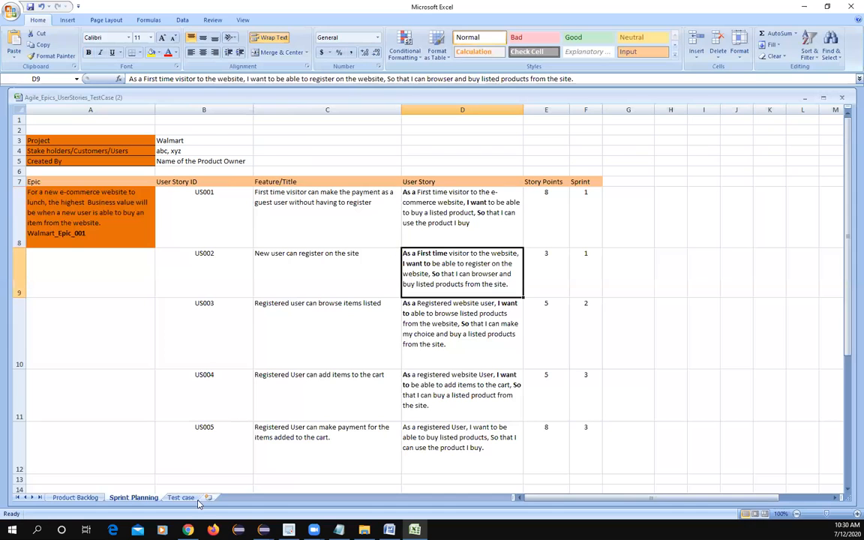
Examine the test steps of TC_DEALM_001 on the Test case sheet against its user story, and check the TC_DEALM_002 user story
{"action": "left_click", "coordinate": [176, 499]}
{"action": "left_click", "coordinate": [414, 144]}
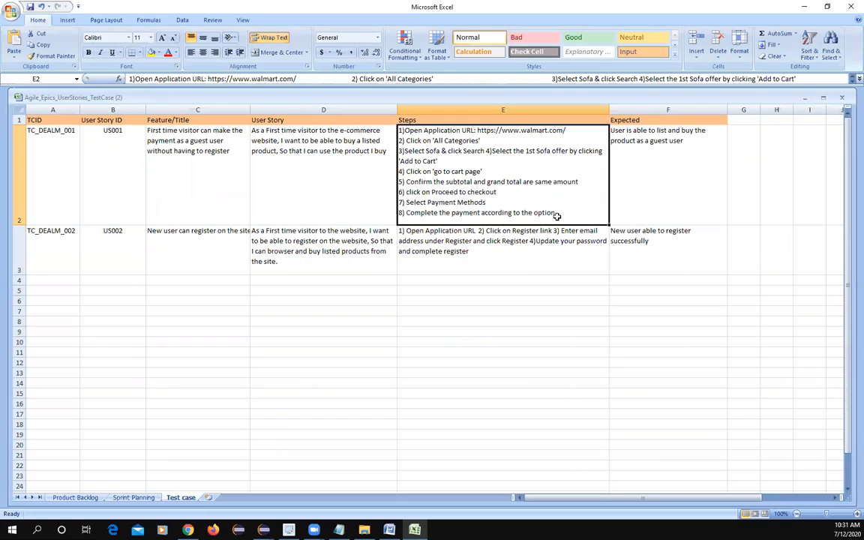
{"action": "double_click", "coordinate": [496, 210]}
{"action": "left_click_drag", "start_coordinate": [556, 213], "coordinate": [390, 126]}
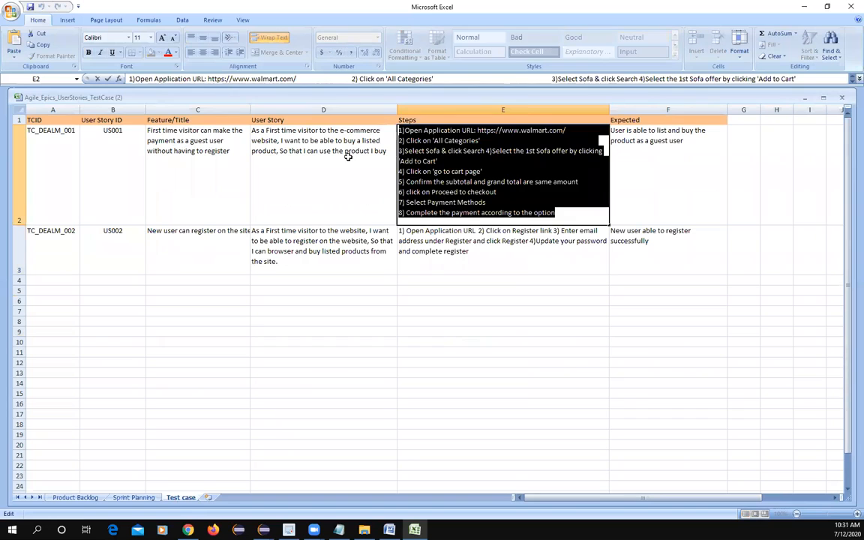
{"action": "left_click", "coordinate": [314, 142]}
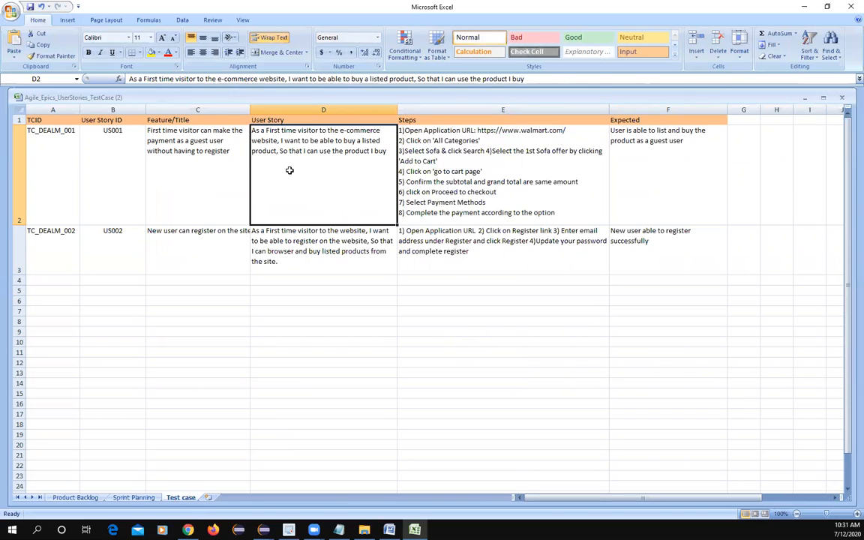
{"action": "left_click", "coordinate": [409, 196]}
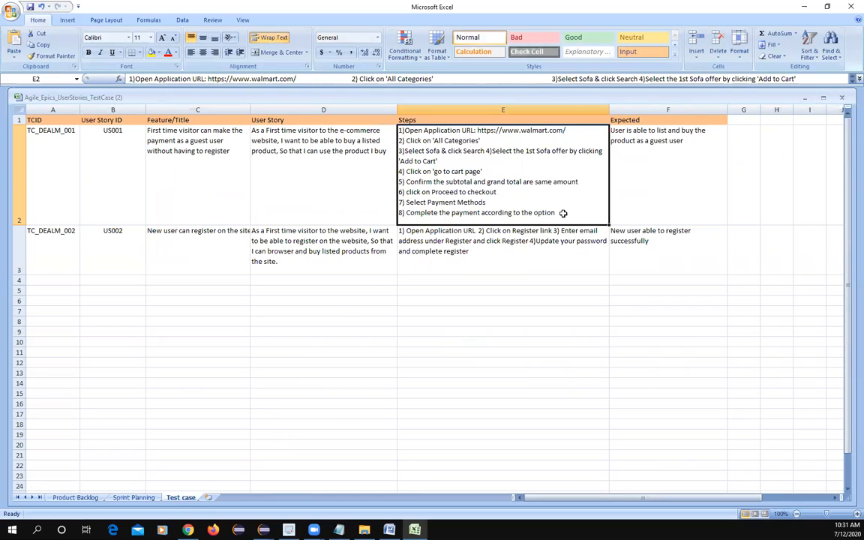
{"action": "left_click", "coordinate": [298, 153]}
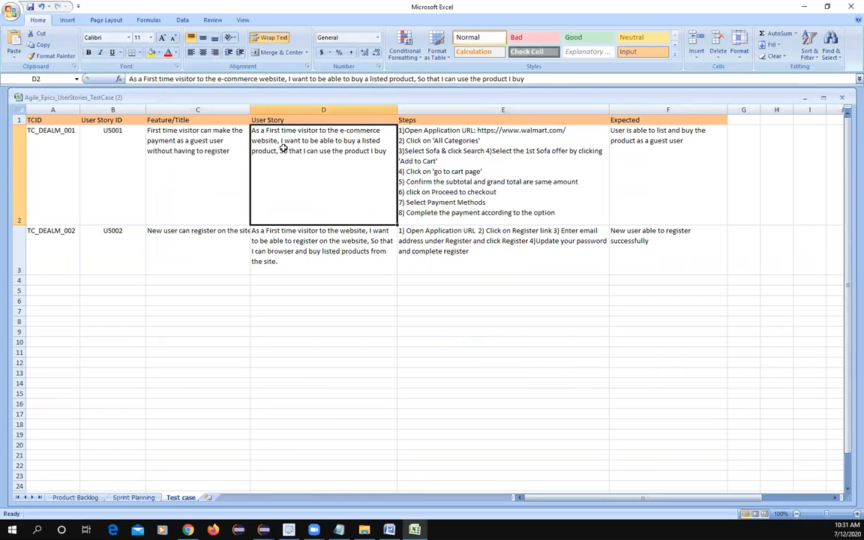
{"action": "left_click", "coordinate": [290, 251]}
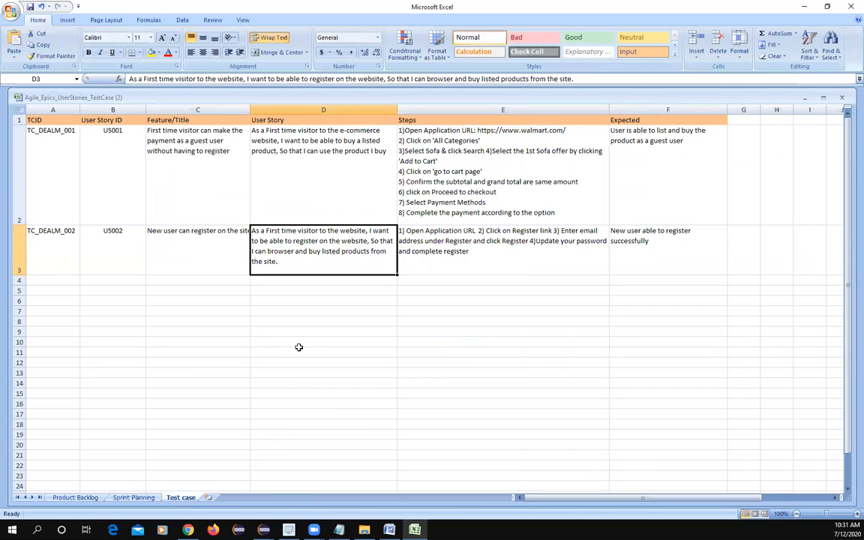
Switch back to the WAL board of the WalMart project in Jira in Chrome
{"action": "mouse_move", "coordinate": [188, 530]}
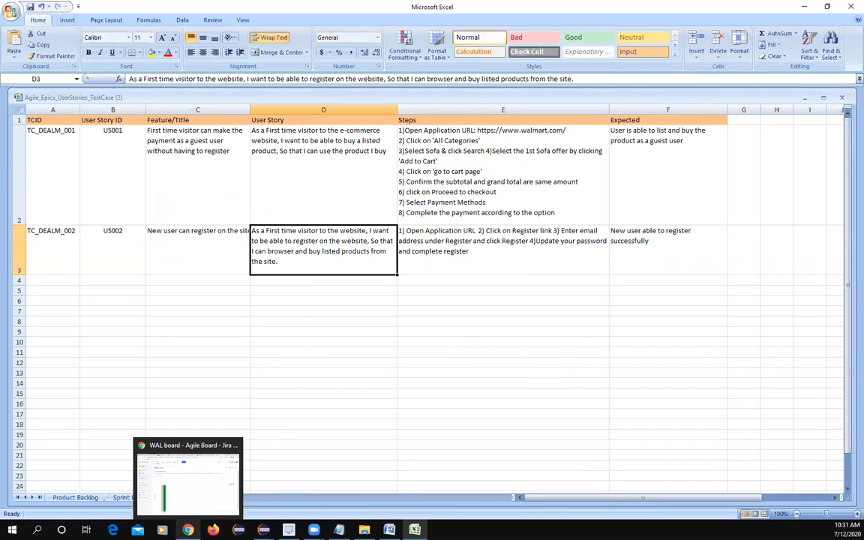
{"action": "left_click", "coordinate": [188, 480]}
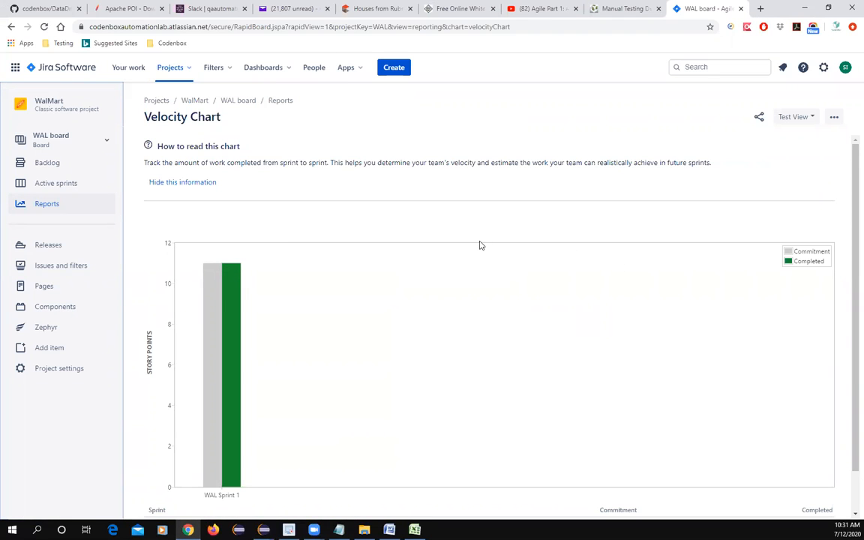
Start creating a Zephyr test in the WalMart project, check which issue types are offered, and cancel the new issue
{"action": "left_click", "coordinate": [50, 332]}
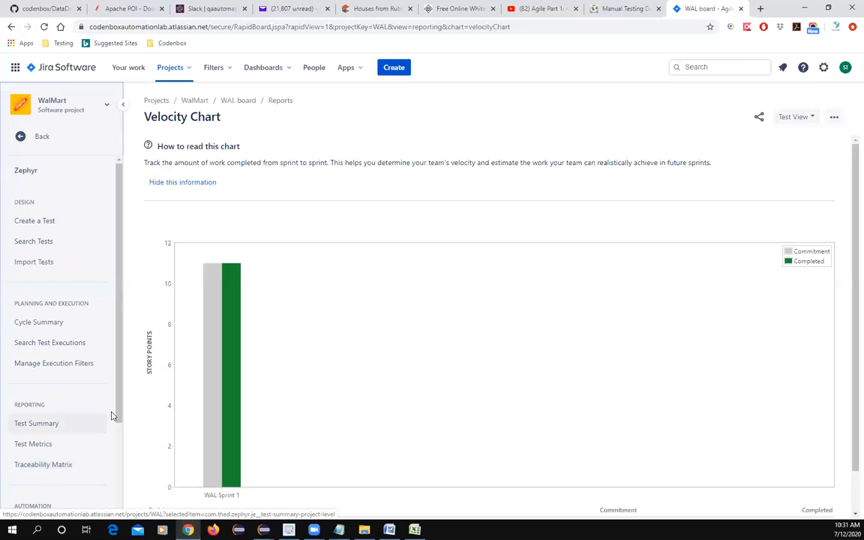
{"action": "left_click_drag", "start_coordinate": [118, 429], "coordinate": [118, 394]}
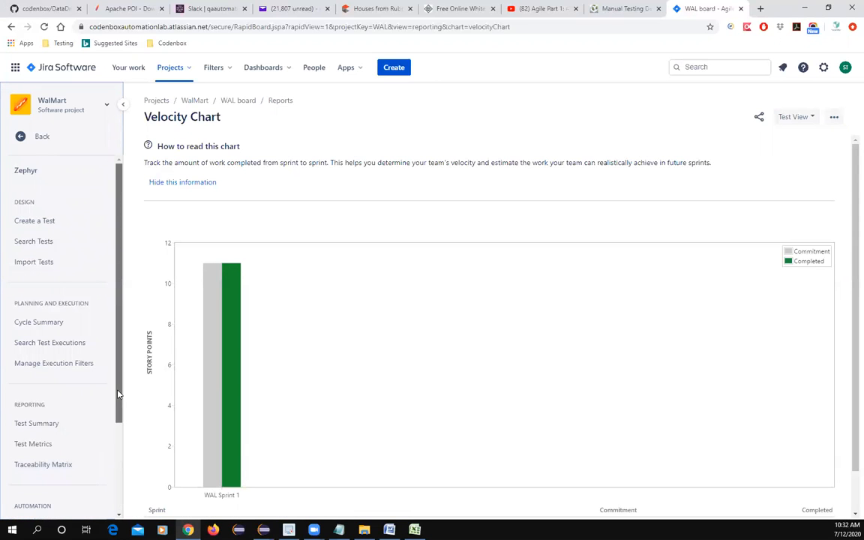
{"action": "left_click", "coordinate": [38, 222]}
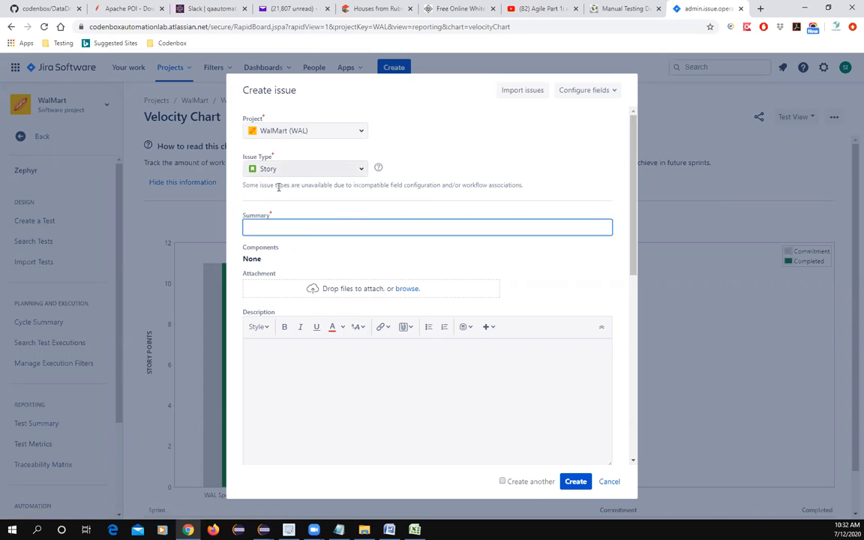
{"action": "left_click", "coordinate": [361, 170]}
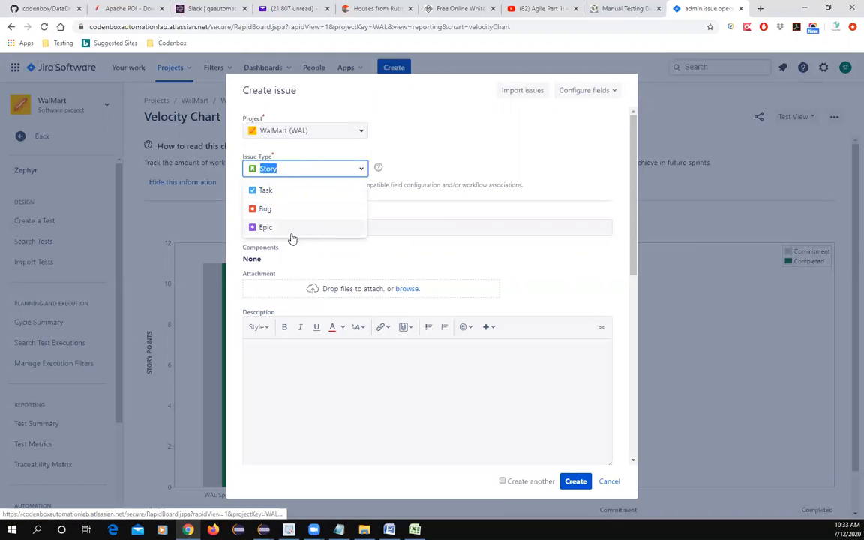
{"action": "left_click", "coordinate": [398, 168]}
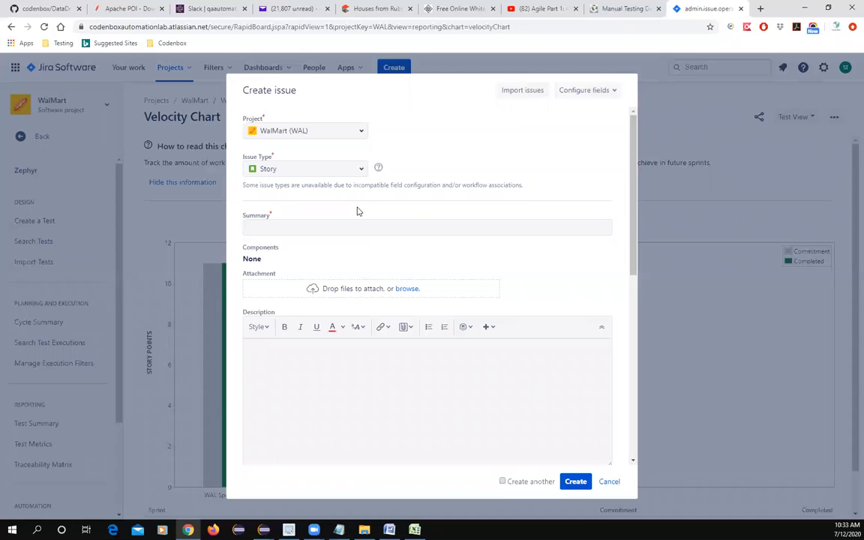
{"action": "left_click", "coordinate": [610, 484]}
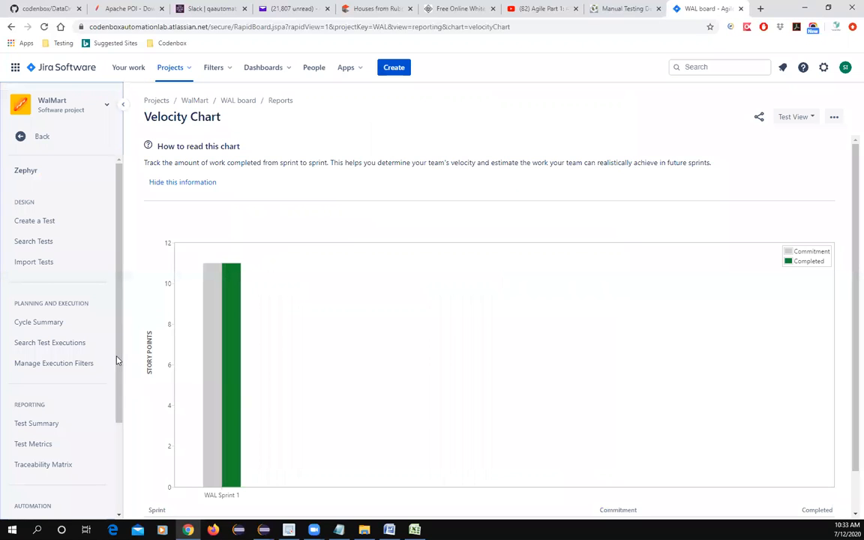
Look through the Zephyr options and the WalMart report list, and return to the project's main navigation
{"action": "scroll", "coordinate": [108, 390], "scroll_direction": "down", "scroll_amount": 2}
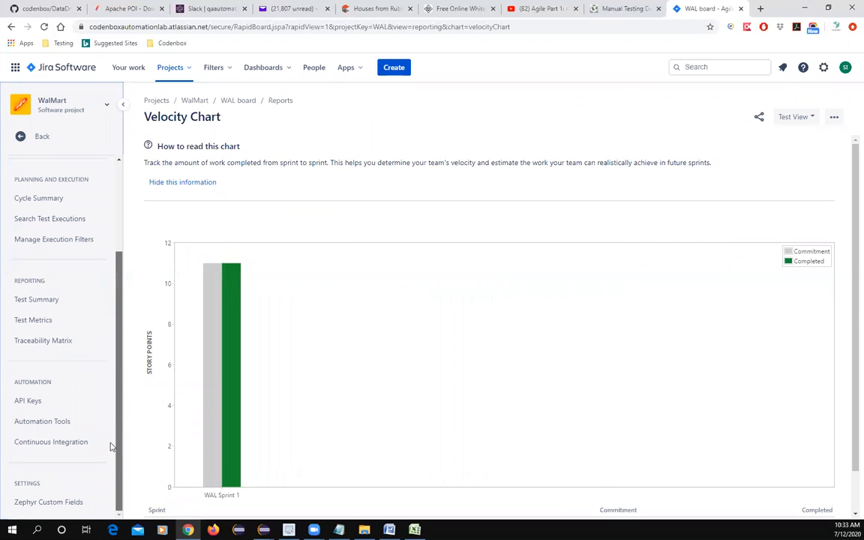
{"action": "scroll", "coordinate": [110, 447], "scroll_direction": "up", "scroll_amount": 3}
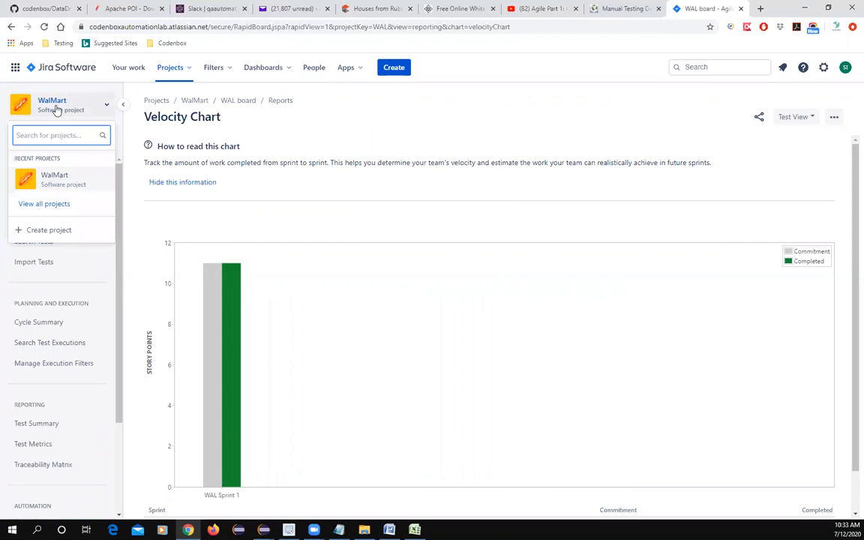
{"action": "left_click", "coordinate": [54, 180]}
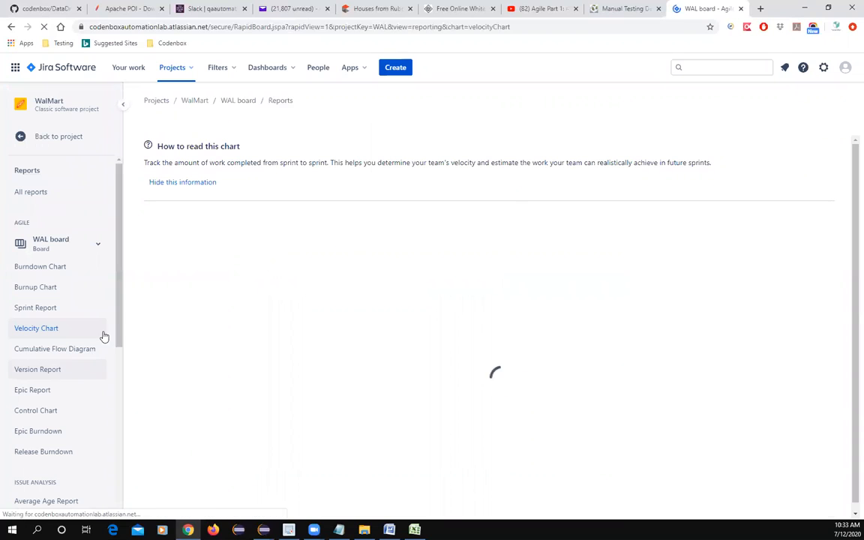
{"action": "scroll", "coordinate": [112, 337], "scroll_direction": "down", "scroll_amount": 4}
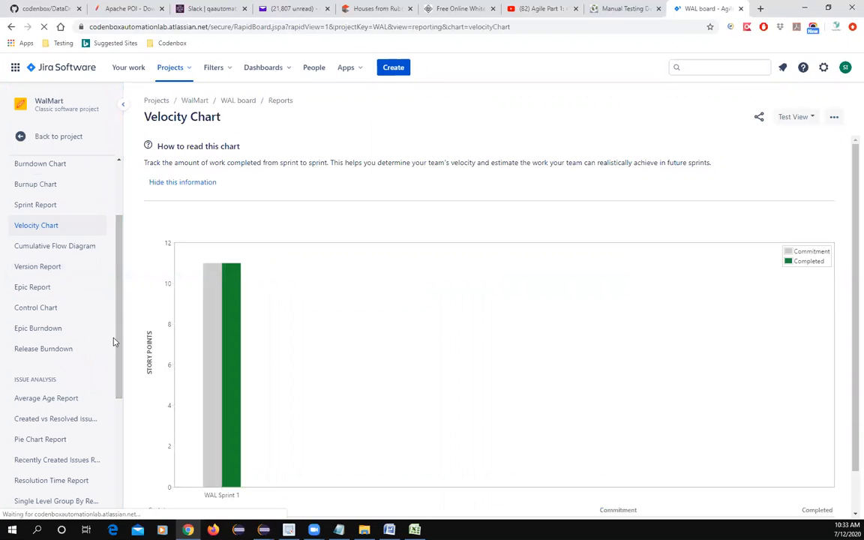
{"action": "scroll", "coordinate": [106, 397], "scroll_direction": "down", "scroll_amount": 2}
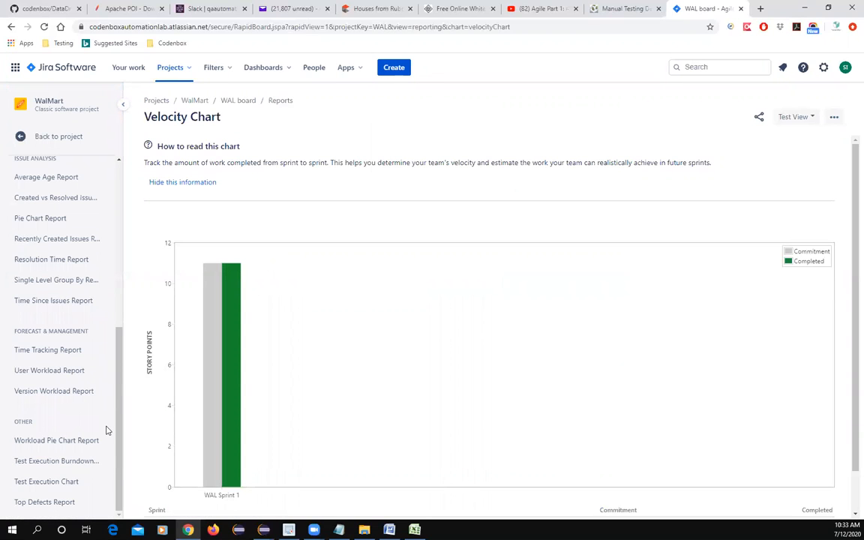
{"action": "scroll", "coordinate": [106, 429], "scroll_direction": "up", "scroll_amount": 5}
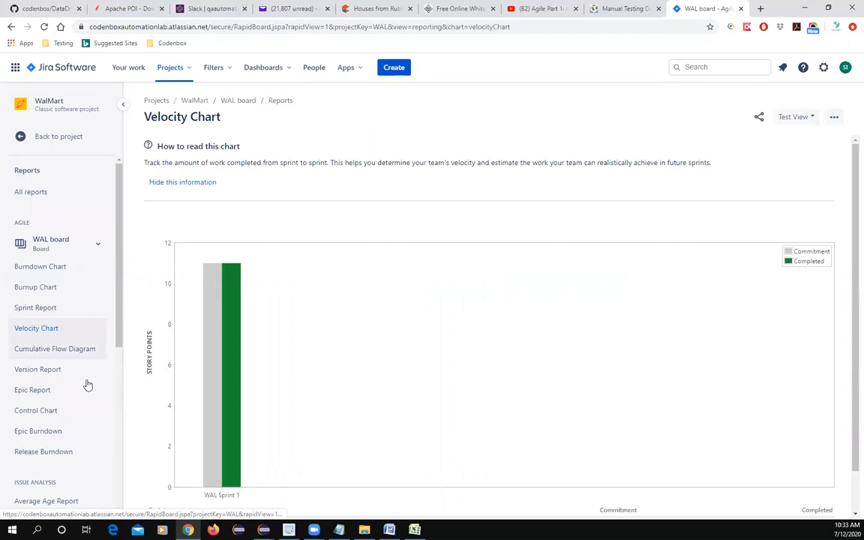
{"action": "left_click", "coordinate": [76, 139]}
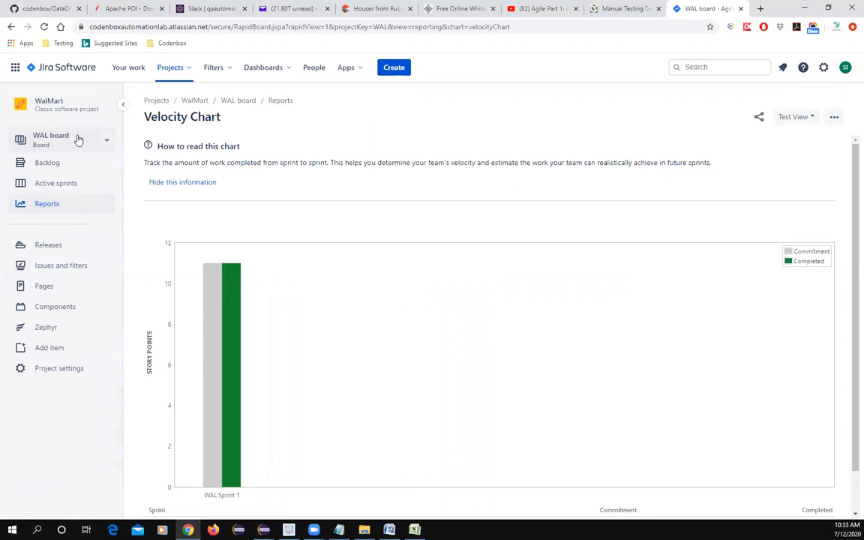
Open the WalMart project settings and review the project details and the additional actions available for the project
{"action": "left_click", "coordinate": [50, 369]}
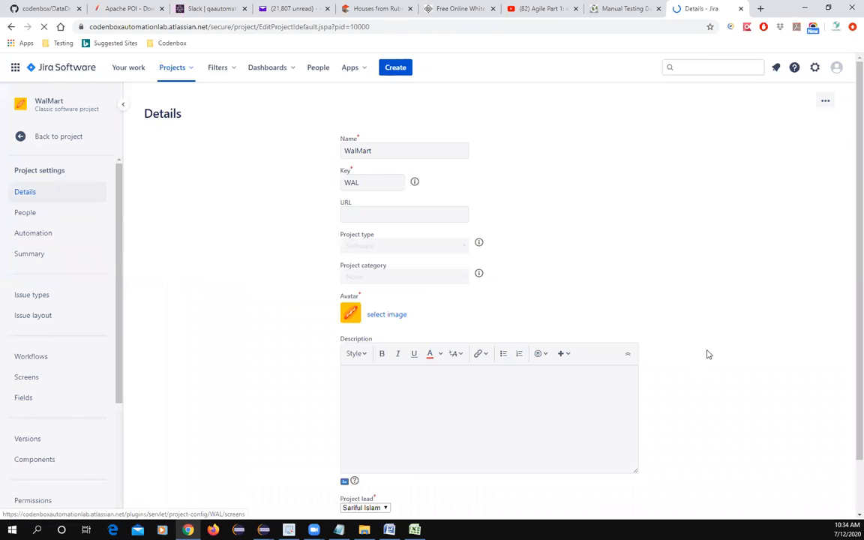
{"action": "scroll", "coordinate": [717, 385], "scroll_direction": "down", "scroll_amount": 1}
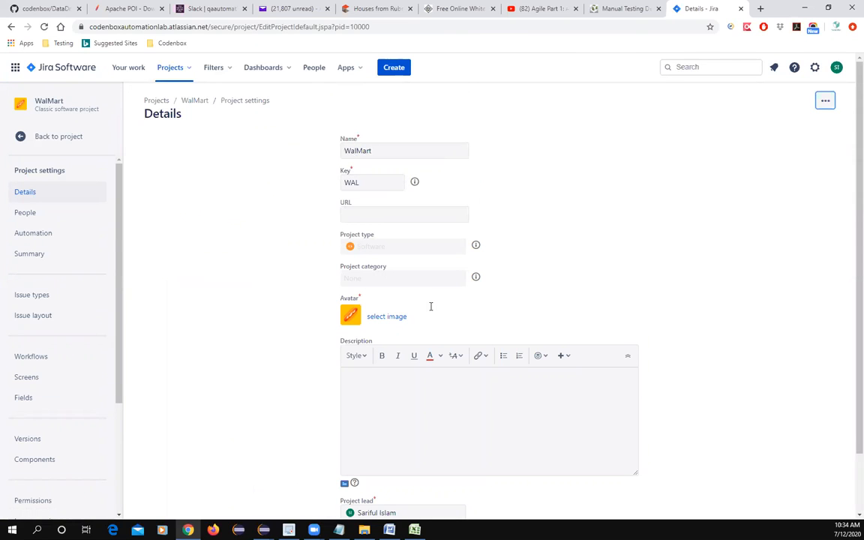
{"action": "scroll", "coordinate": [471, 370], "scroll_direction": "down", "scroll_amount": 1}
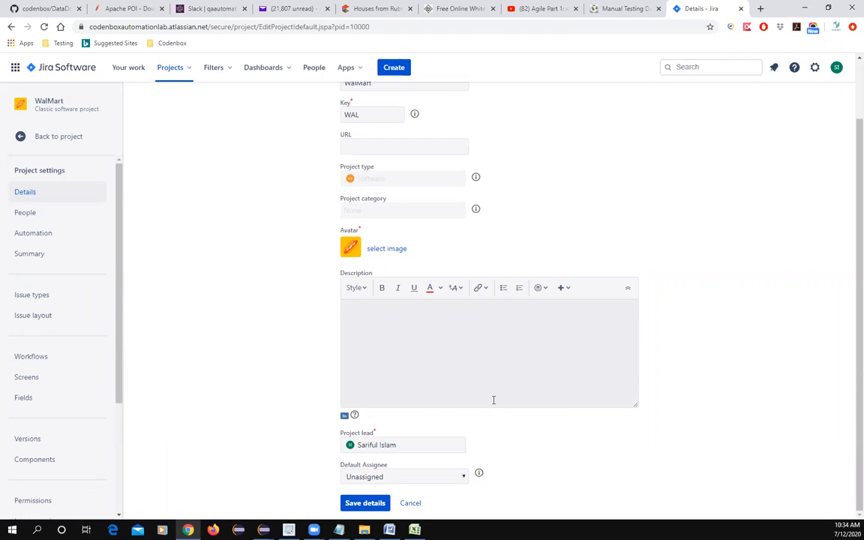
{"action": "scroll", "coordinate": [489, 409], "scroll_direction": "up", "scroll_amount": 1}
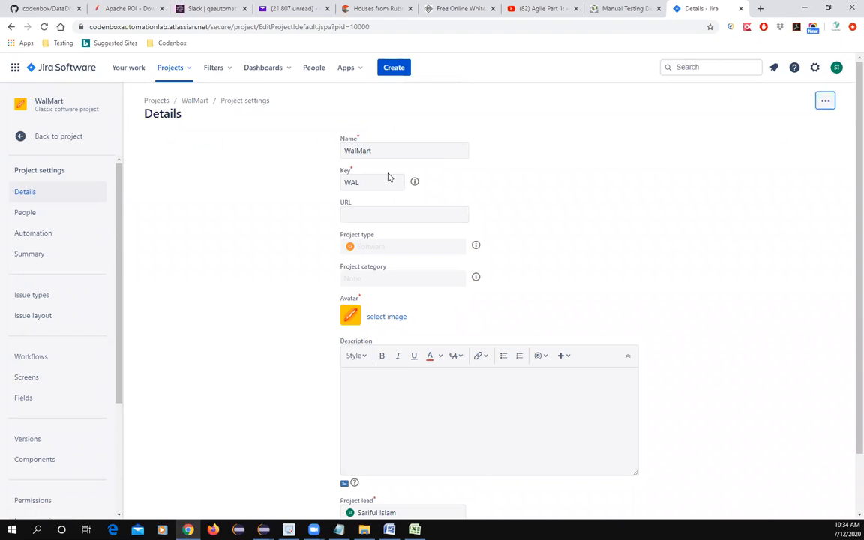
{"action": "left_click", "coordinate": [826, 101]}
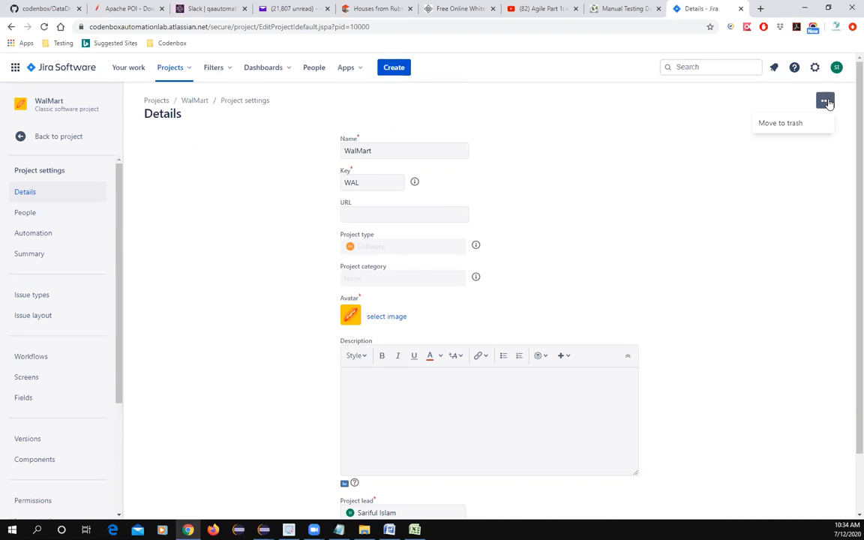
{"action": "left_click", "coordinate": [612, 173]}
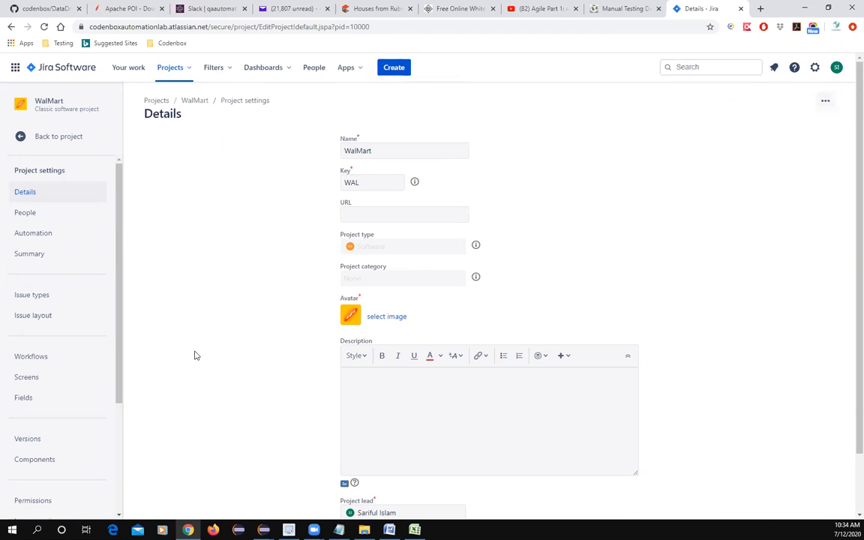
Add the Test issue type to the WAL: Scrum Issue Type Scheme of the WalMart project and save the scheme
{"action": "left_click", "coordinate": [31, 294]}
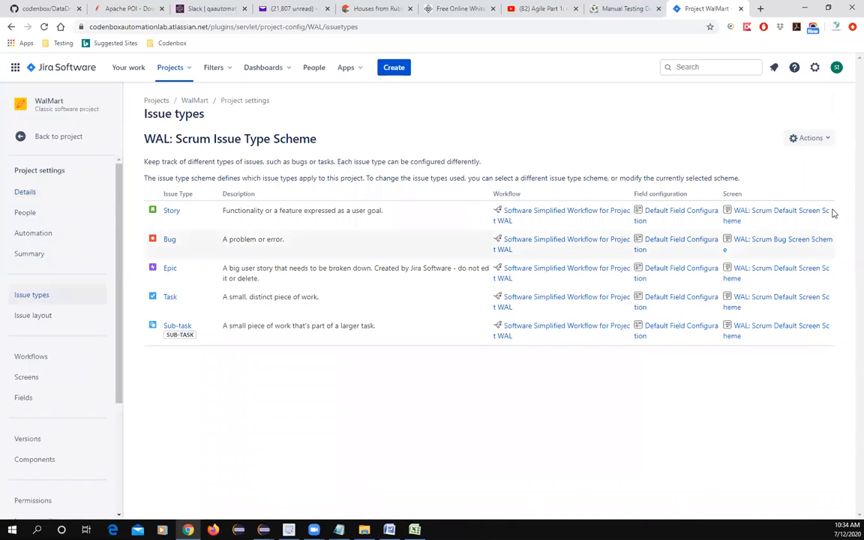
{"action": "left_click", "coordinate": [829, 140]}
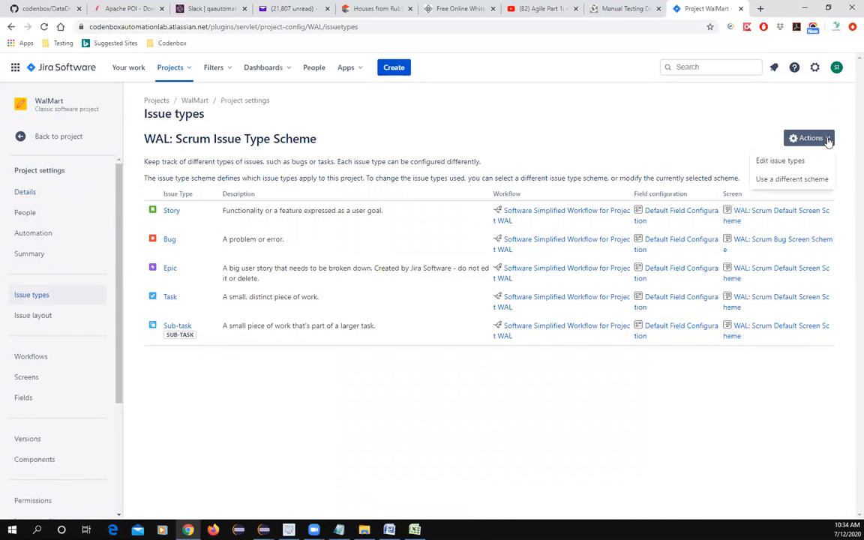
{"action": "left_click", "coordinate": [801, 162]}
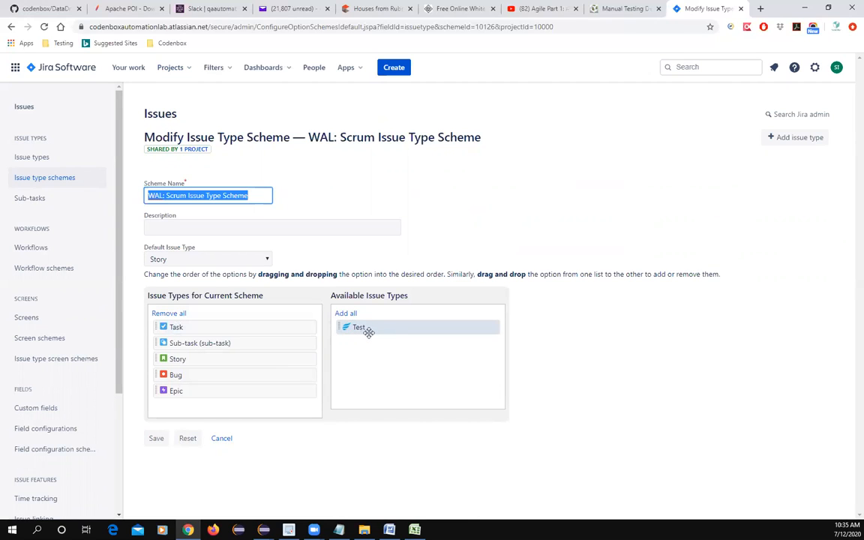
{"action": "left_click_drag", "start_coordinate": [378, 327], "coordinate": [196, 407]}
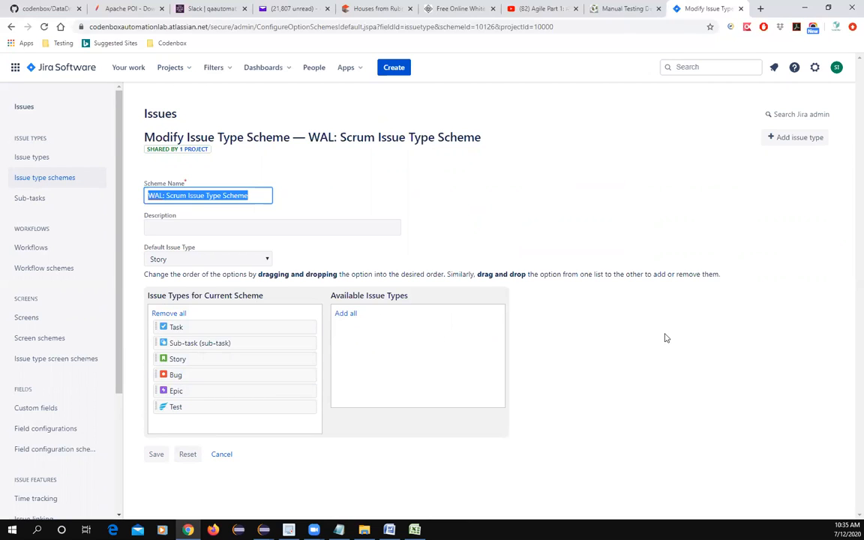
{"action": "left_click", "coordinate": [156, 455]}
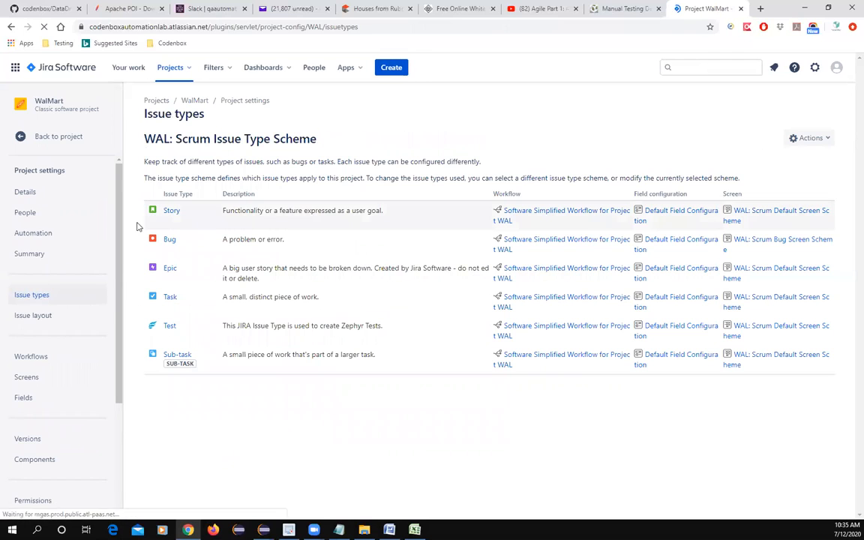
Leave the project settings, browse the list of WalMart reports, and go back to the project's main navigation
{"action": "left_click", "coordinate": [59, 141]}
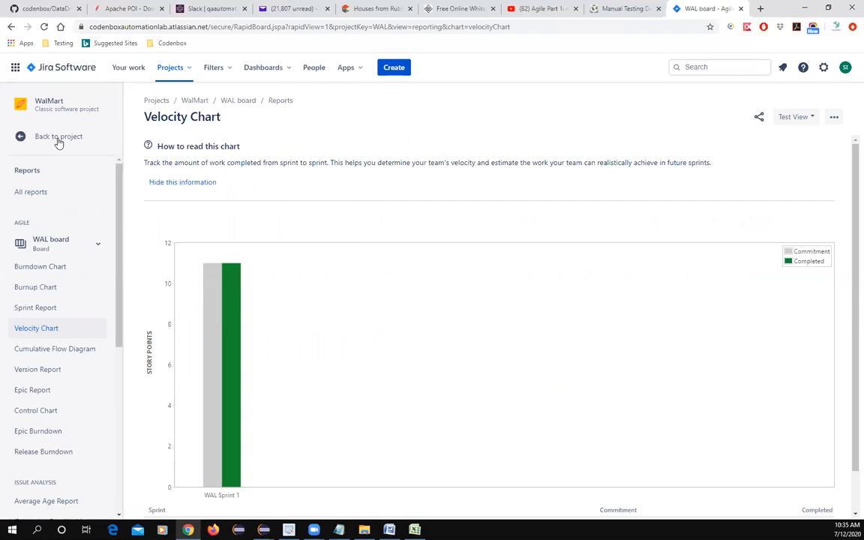
{"action": "scroll", "coordinate": [100, 377], "scroll_direction": "down", "scroll_amount": 1}
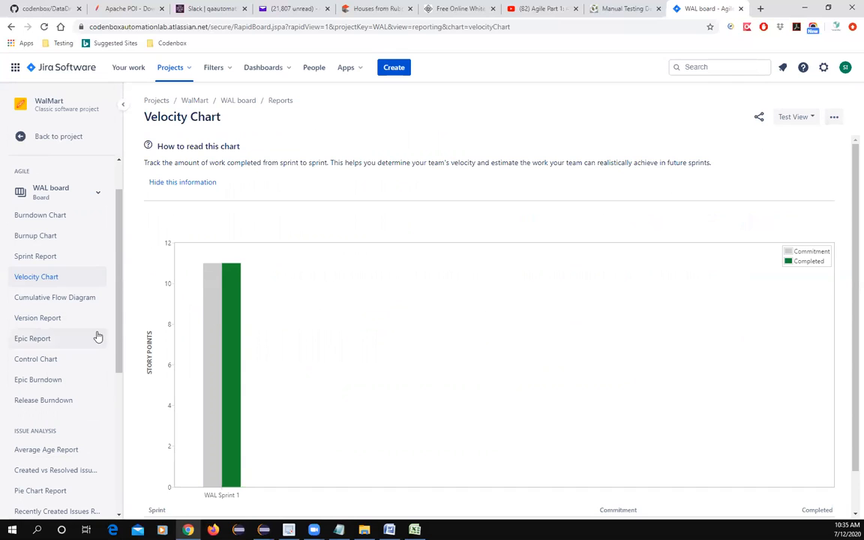
{"action": "scroll", "coordinate": [112, 369], "scroll_direction": "down", "scroll_amount": 3}
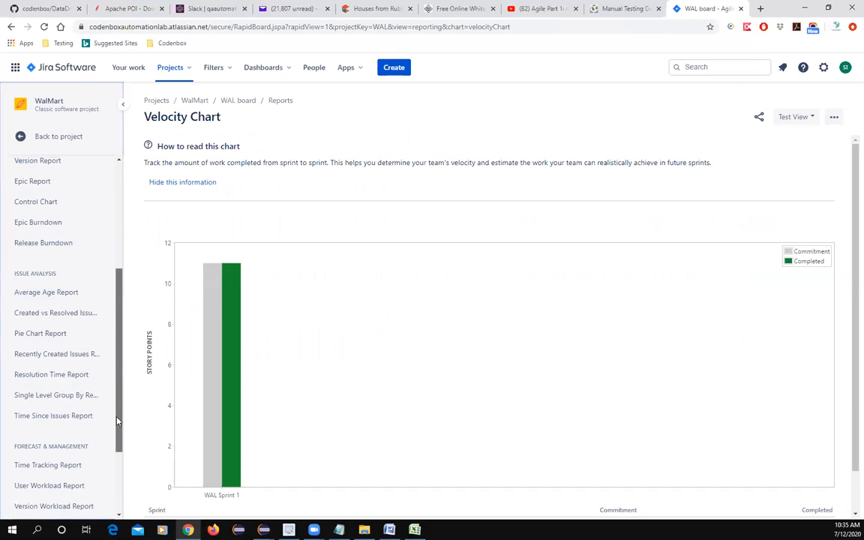
{"action": "scroll", "coordinate": [103, 373], "scroll_direction": "up", "scroll_amount": 2}
{"action": "scroll", "coordinate": [99, 367], "scroll_direction": "up", "scroll_amount": 2}
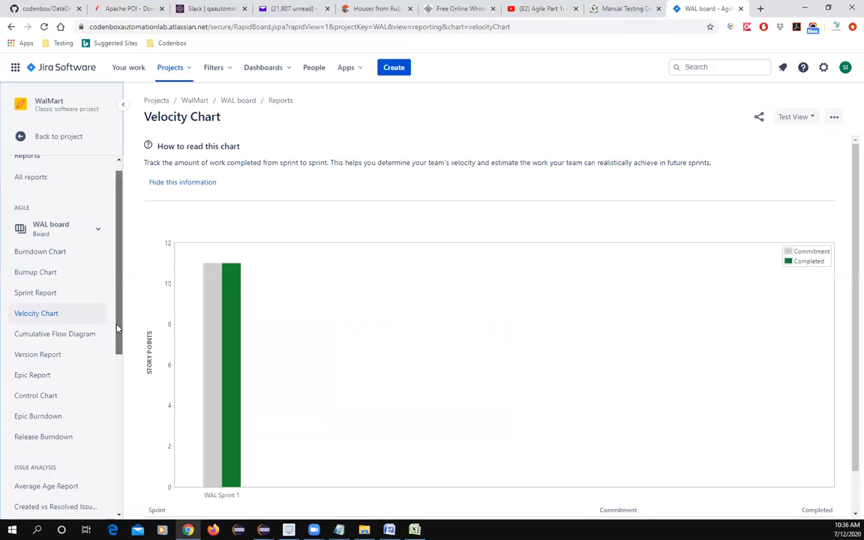
{"action": "scroll", "coordinate": [117, 328], "scroll_direction": "down", "scroll_amount": 3}
{"action": "scroll", "coordinate": [124, 333], "scroll_direction": "up", "scroll_amount": 1}
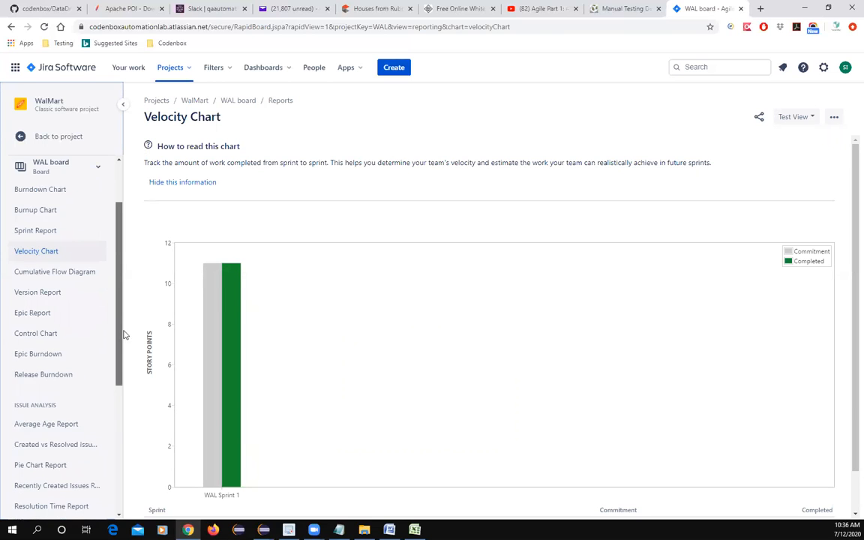
{"action": "scroll", "coordinate": [123, 330], "scroll_direction": "up", "scroll_amount": 2}
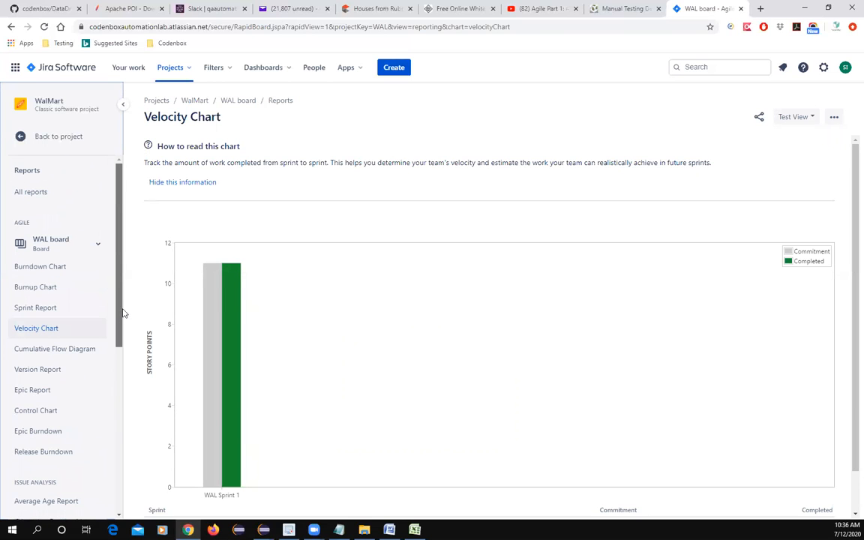
{"action": "left_click", "coordinate": [66, 139]}
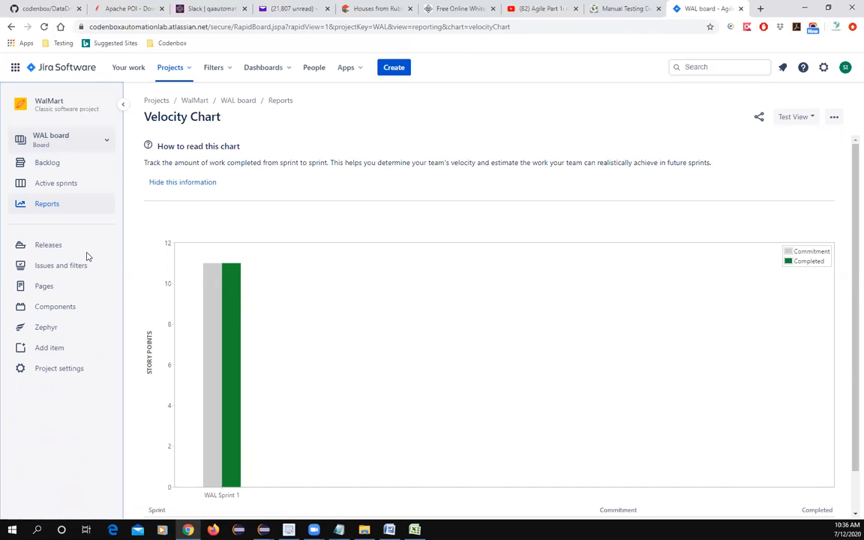
Reopen the WalMart project's issue type scheme for editing to check its current and available issue types
{"action": "left_click", "coordinate": [61, 371]}
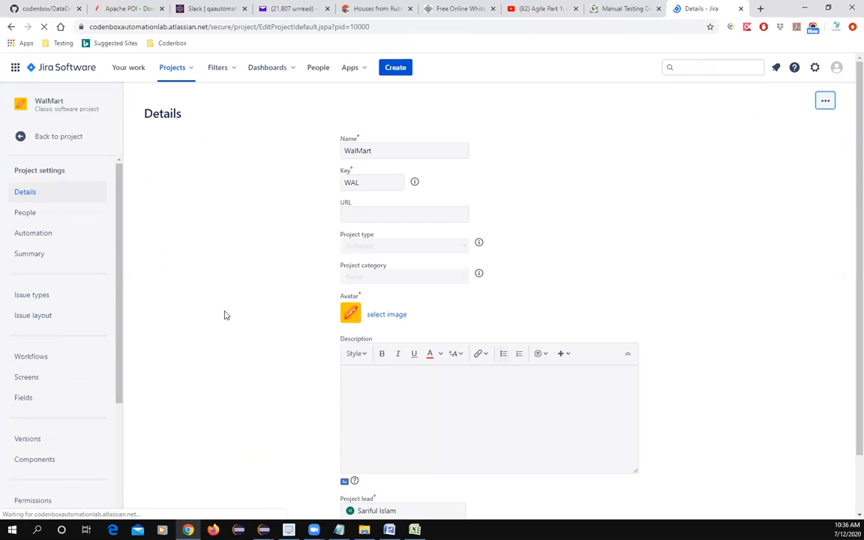
{"action": "left_click", "coordinate": [44, 298]}
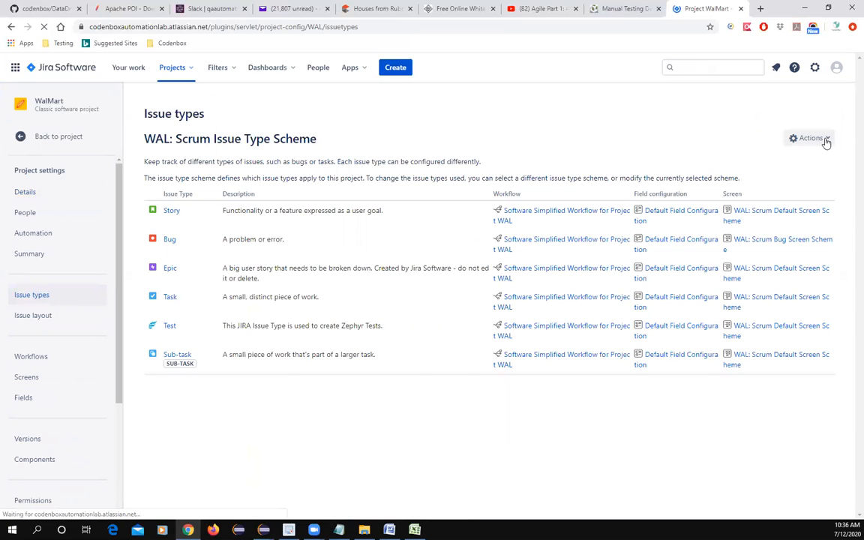
{"action": "left_click", "coordinate": [825, 140]}
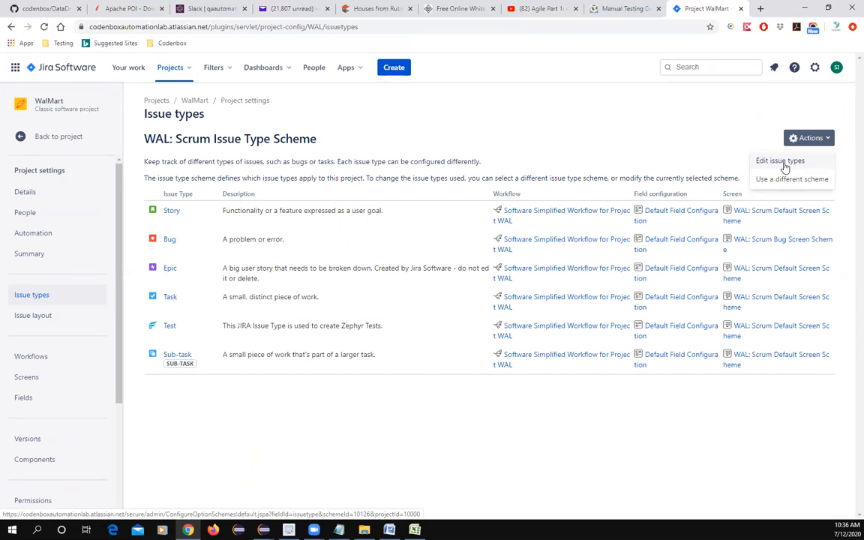
{"action": "left_click", "coordinate": [785, 162]}
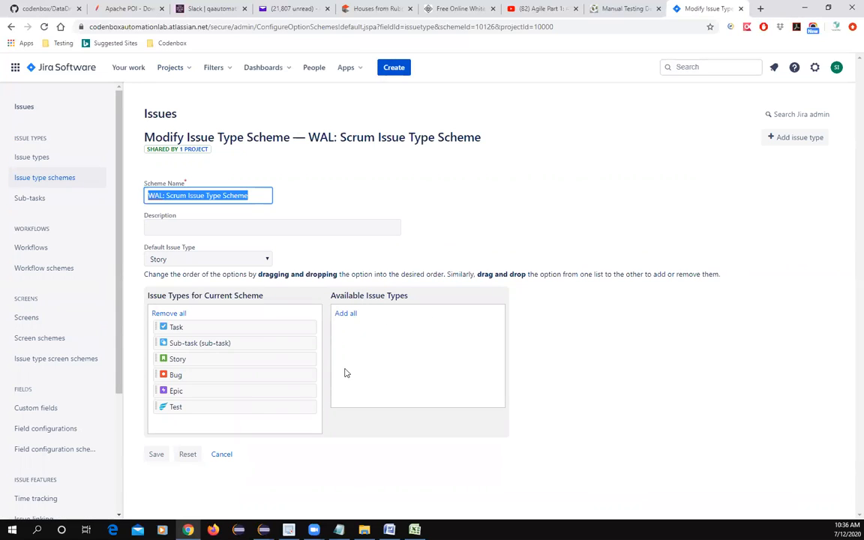
Remove the Test issue type from the WAL: Scrum Issue Type Scheme, add it back just above Epic, and save the scheme
{"action": "left_click_drag", "start_coordinate": [182, 406], "coordinate": [382, 343]}
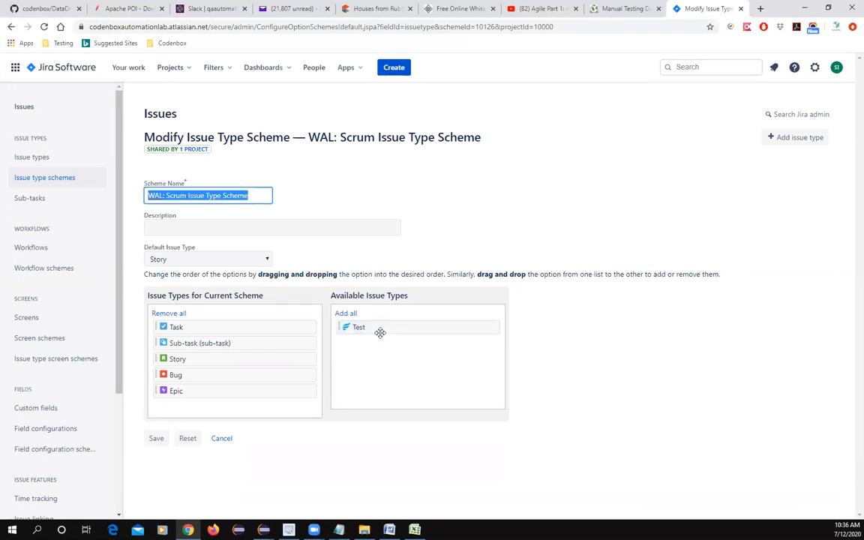
{"action": "left_click_drag", "start_coordinate": [379, 327], "coordinate": [203, 412]}
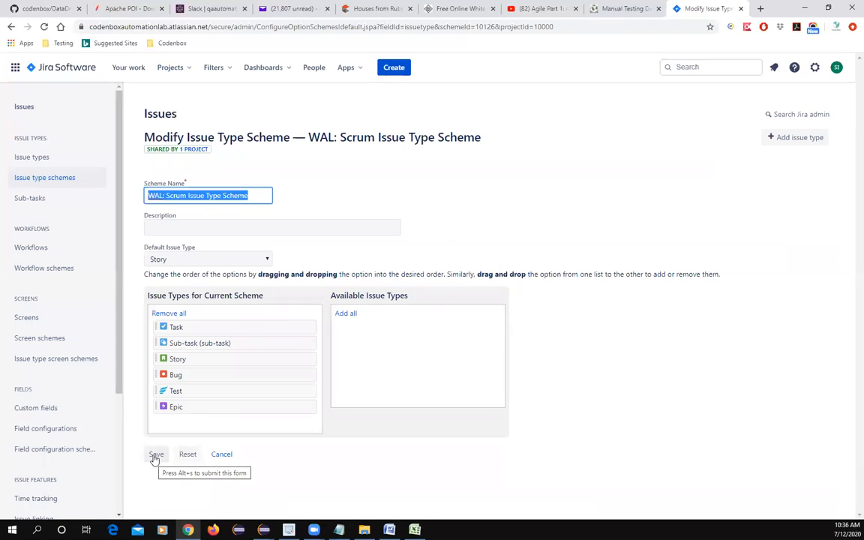
{"action": "left_click", "coordinate": [155, 454]}
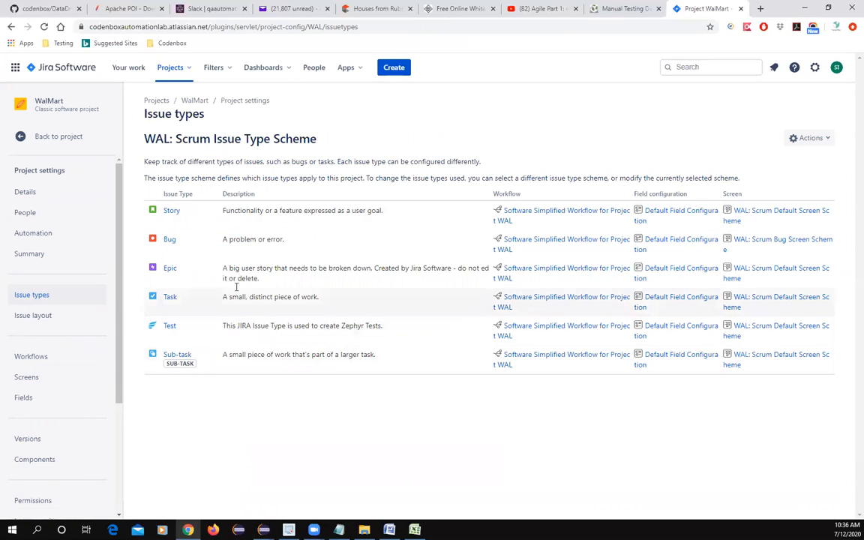
Open Zephyr for the WalMart project and start creating a test, checking the available issue types but keeping Test
{"action": "left_click", "coordinate": [42, 140]}
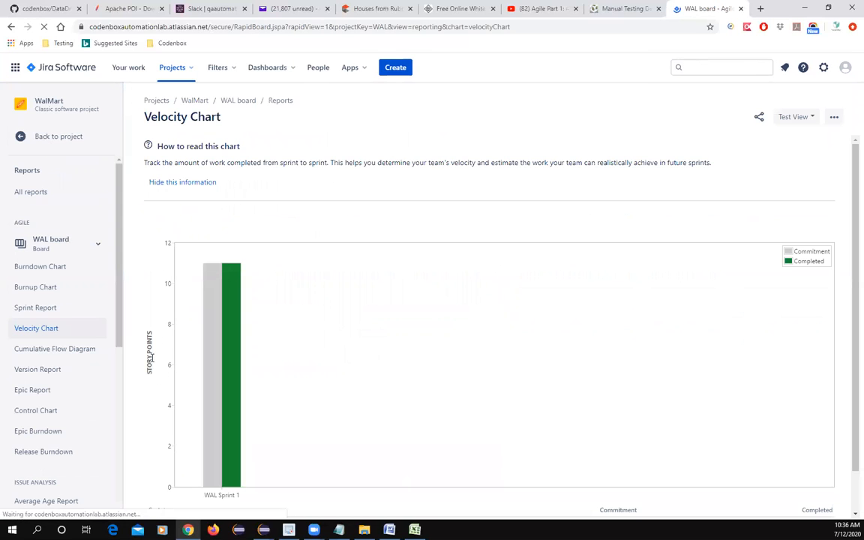
{"action": "left_click", "coordinate": [19, 136]}
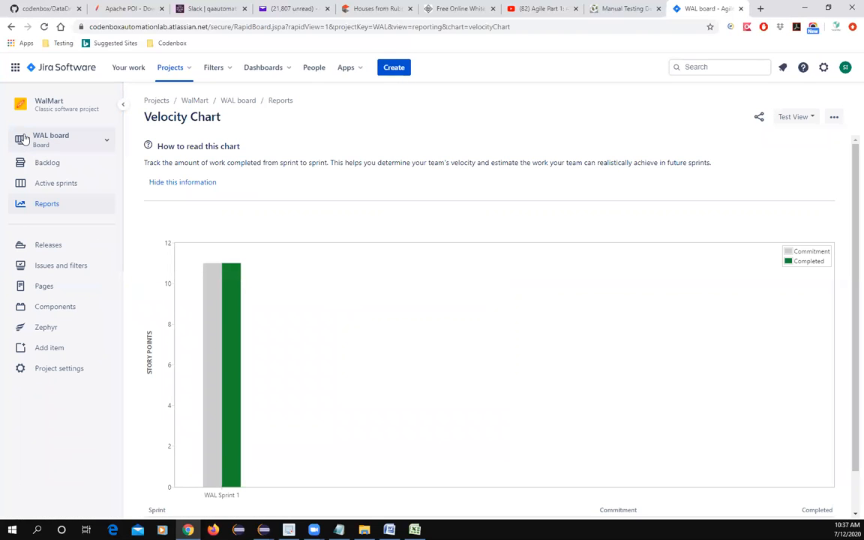
{"action": "left_click", "coordinate": [51, 331]}
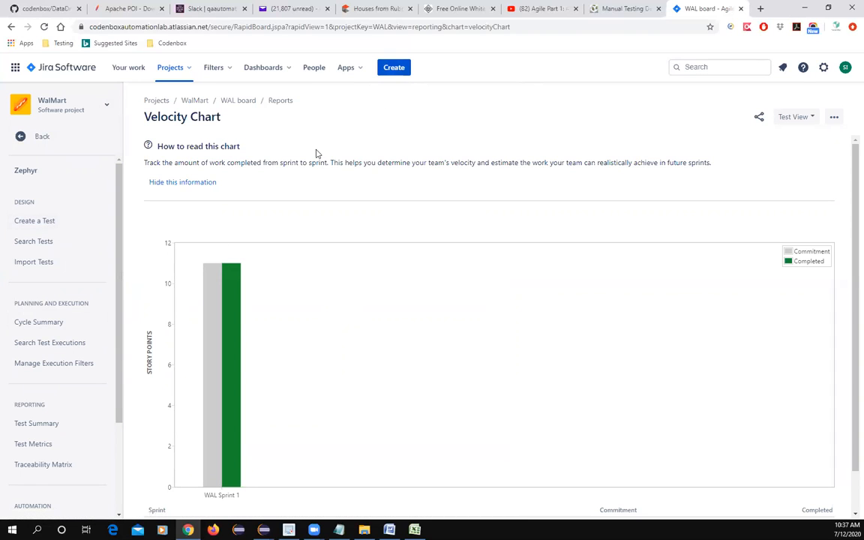
{"action": "left_click", "coordinate": [51, 219]}
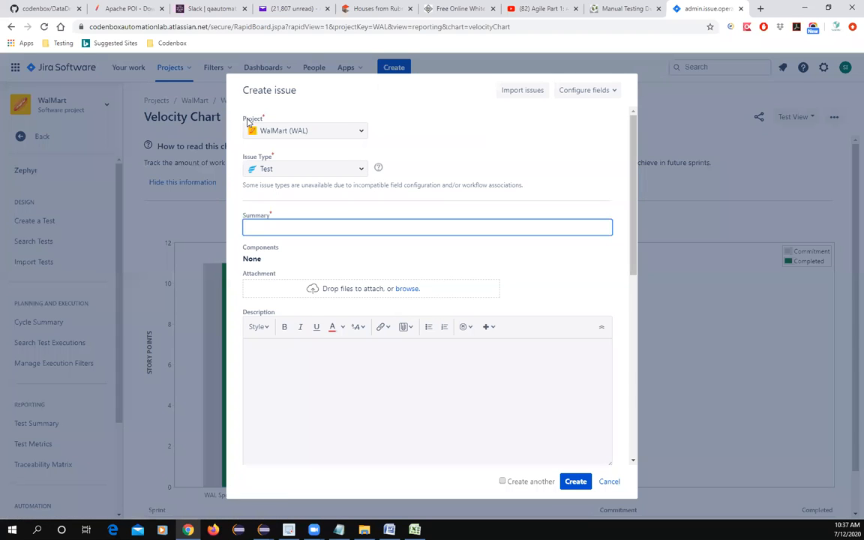
{"action": "left_click", "coordinate": [361, 170]}
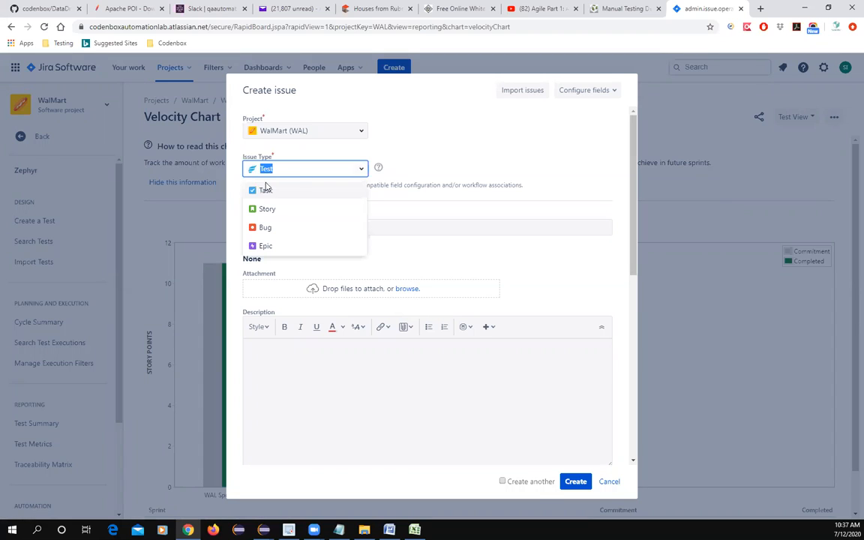
{"action": "left_click", "coordinate": [473, 161]}
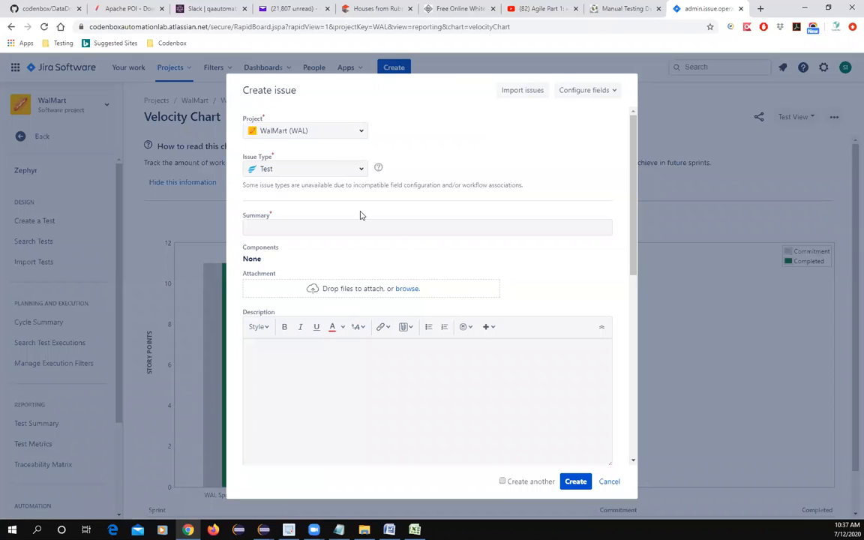
Switch to the Excel test case sheet and copy the Feature/Title text of test case TC_DEALM_001
{"action": "left_click", "coordinate": [265, 227]}
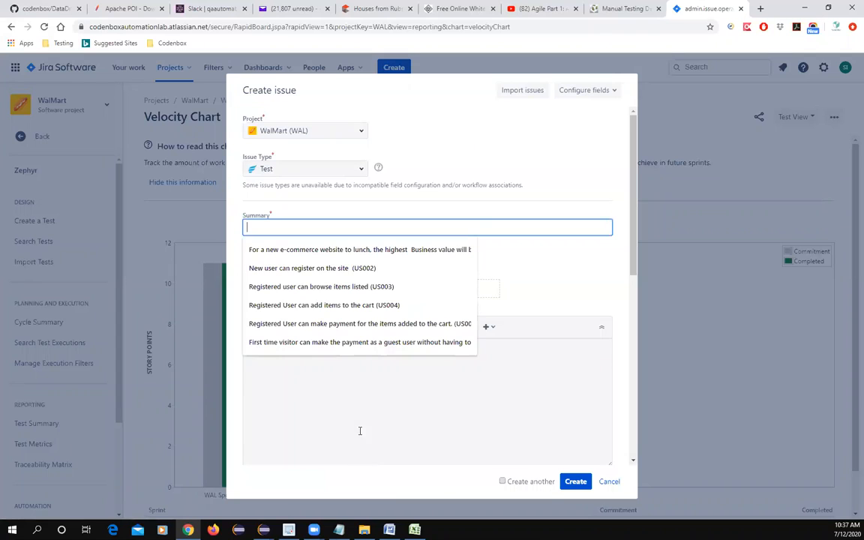
{"action": "left_click", "coordinate": [325, 388]}
{"action": "left_click", "coordinate": [415, 530]}
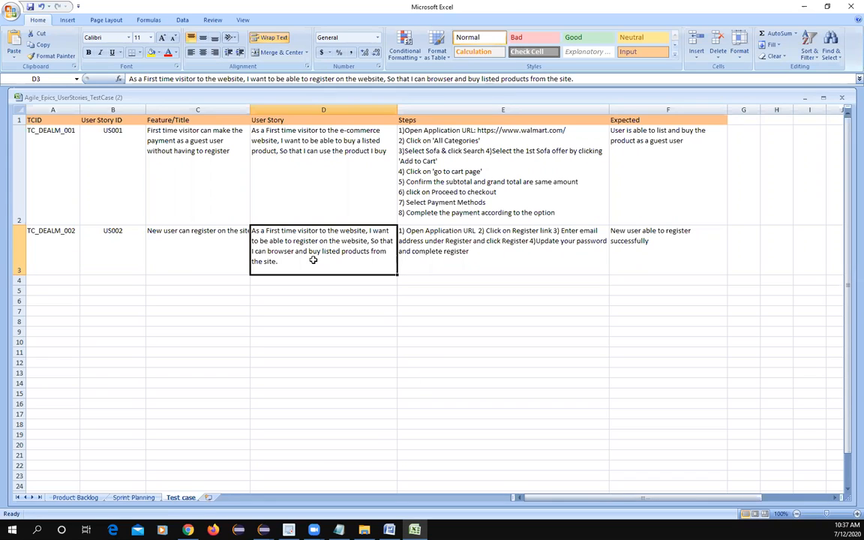
{"action": "left_click", "coordinate": [229, 155]}
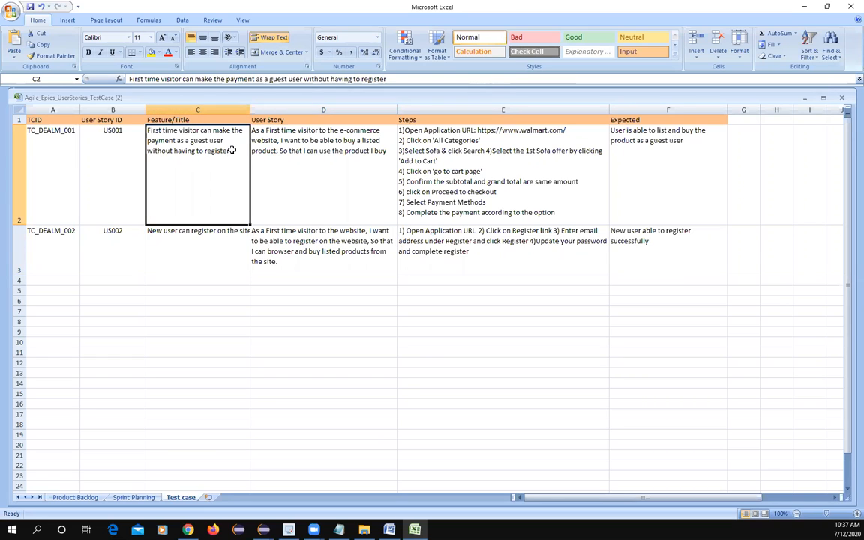
{"action": "double_click", "coordinate": [233, 151]}
{"action": "left_click_drag", "start_coordinate": [233, 150], "coordinate": [147, 130]}
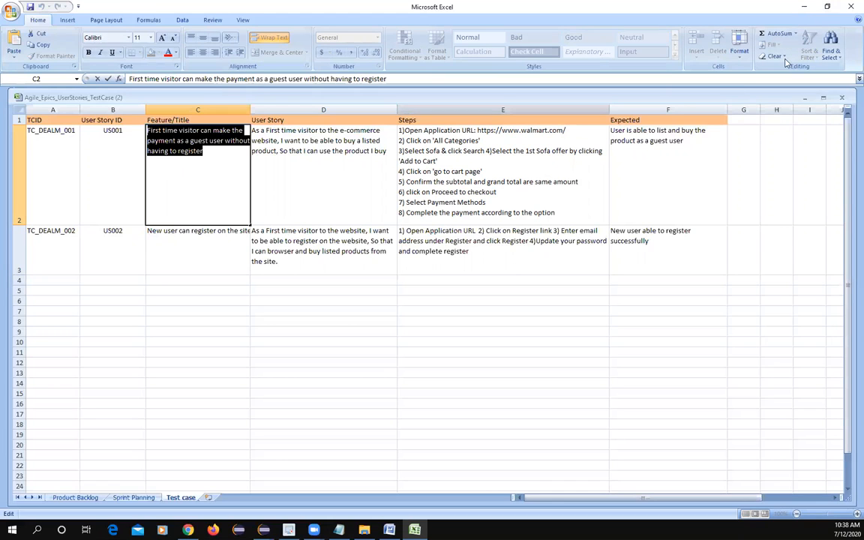
Back in Jira, set the summary to "Verify First time visitor can make the payment as a guest user without having to register"
{"action": "key", "text": "alt+Tab"}
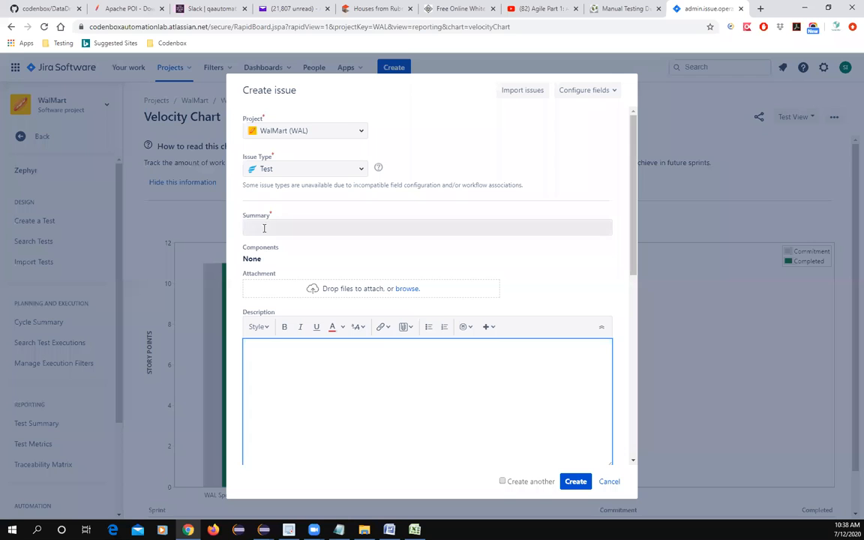
{"action": "left_click", "coordinate": [267, 227]}
{"action": "type", "text": "Veri"}
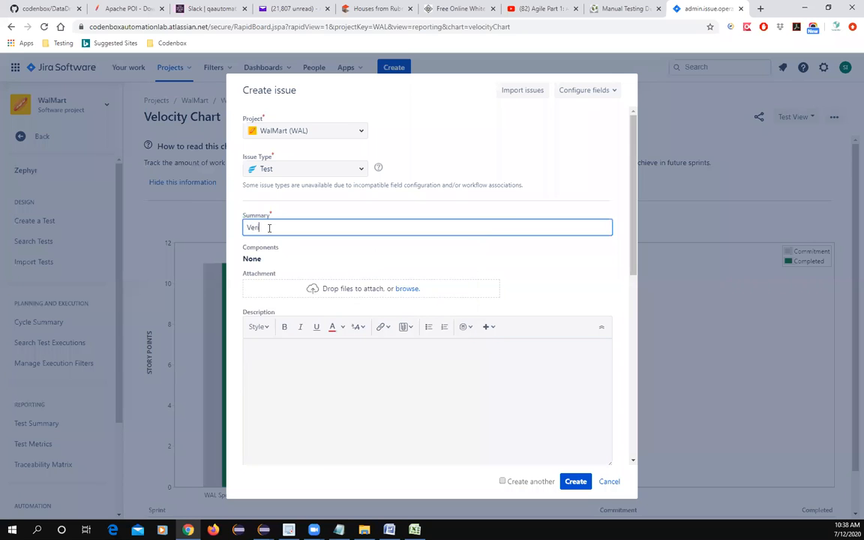
{"action": "type", "text": "fy"}
{"action": "type", "text": "first time visitor can make the payment as a guest user without having to register"}
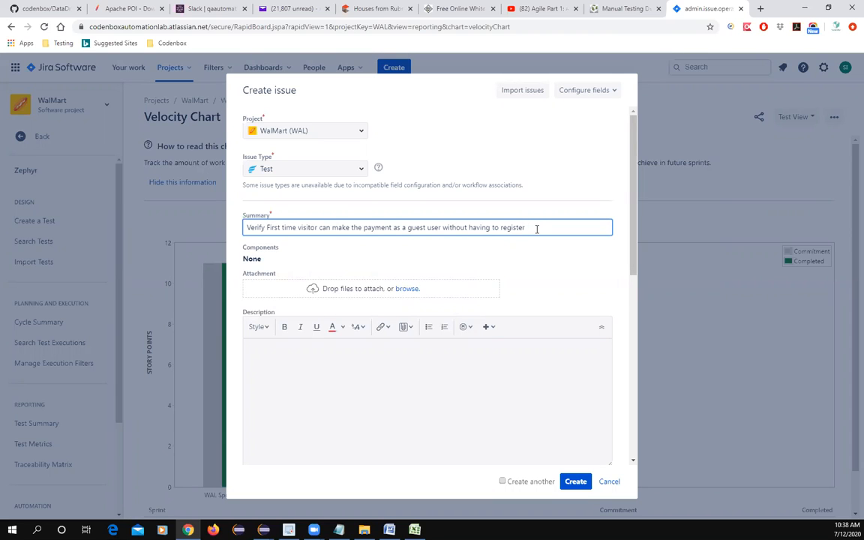
{"action": "left_click_drag", "start_coordinate": [542, 230], "coordinate": [245, 231]}
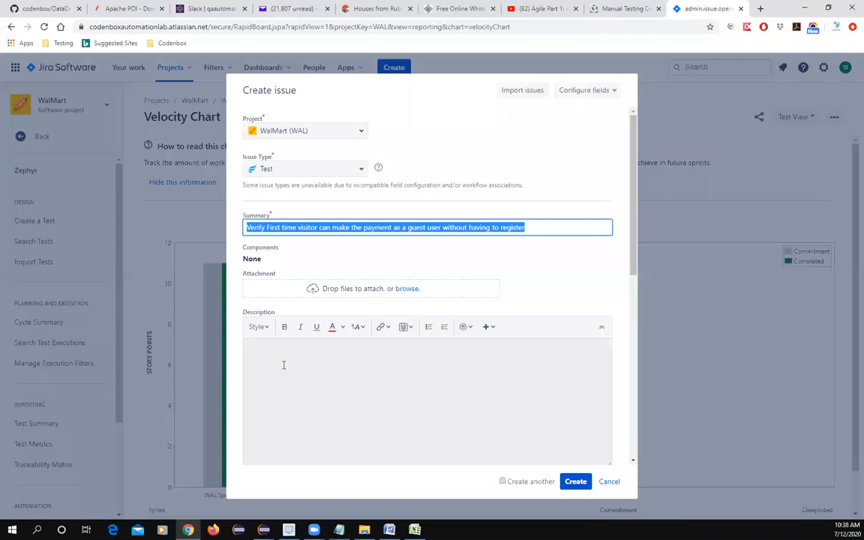
{"action": "left_click", "coordinate": [537, 230]}
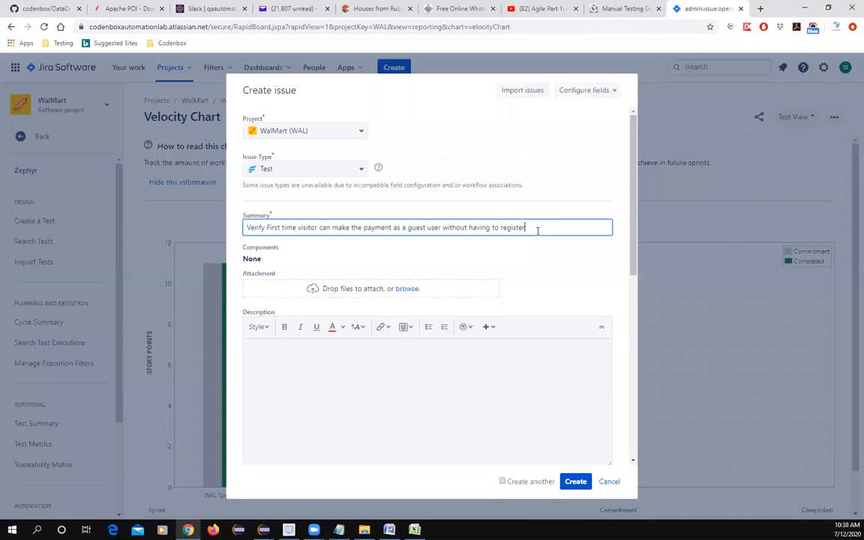
{"action": "left_click_drag", "start_coordinate": [537, 230], "coordinate": [249, 244]}
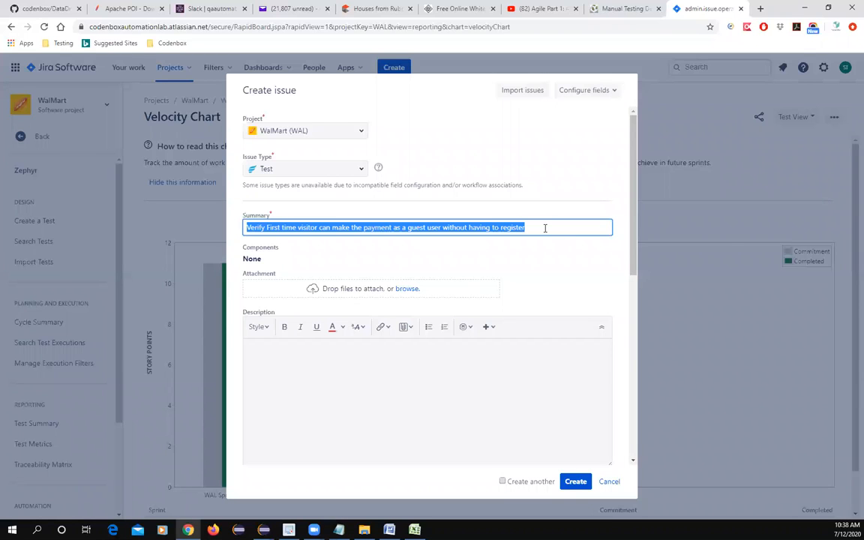
{"action": "left_click", "coordinate": [535, 226]}
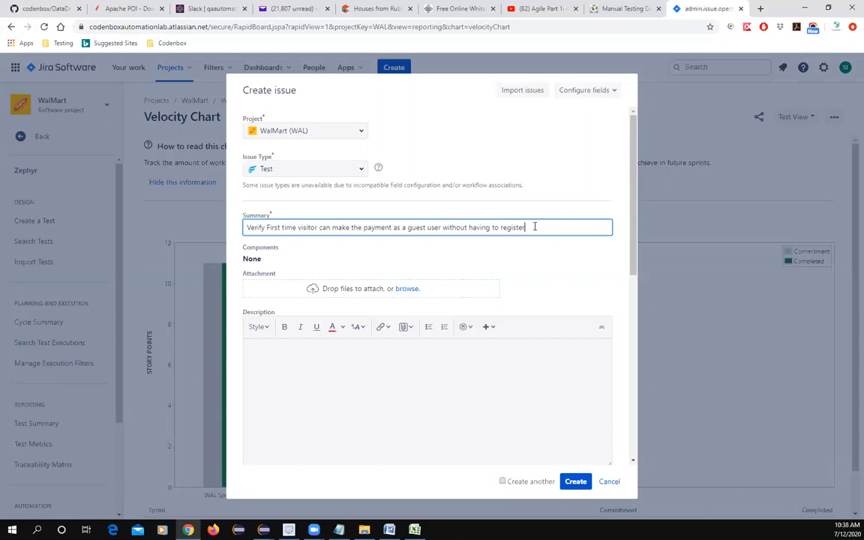
{"action": "left_click_drag", "start_coordinate": [364, 232], "coordinate": [247, 242]}
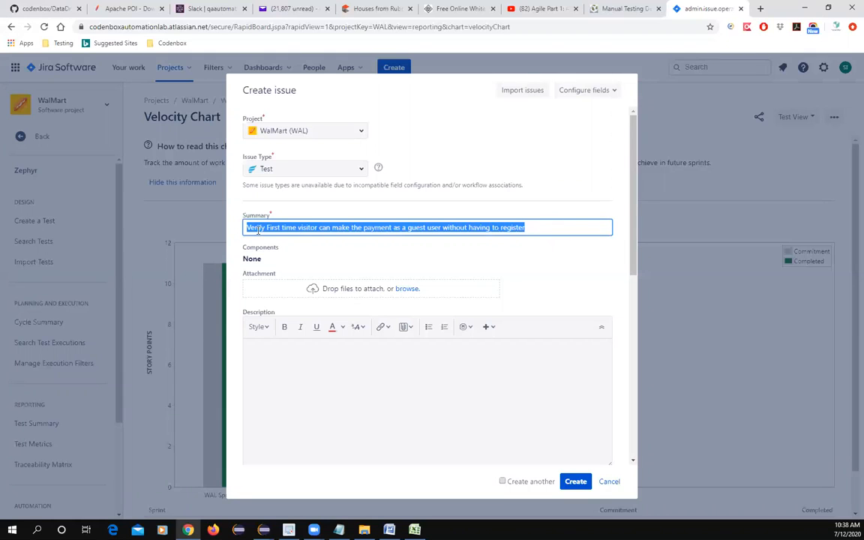
{"action": "left_click", "coordinate": [258, 231]}
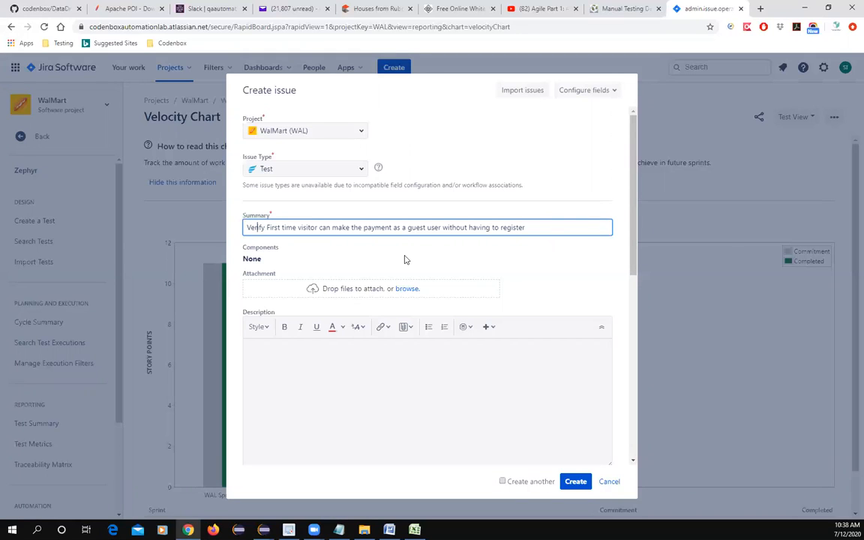
Append "account" to the end of the new test's summary and move on to its description
{"action": "left_click", "coordinate": [550, 227]}
{"action": "type", "text": "account"}
{"action": "left_click", "coordinate": [363, 381]}
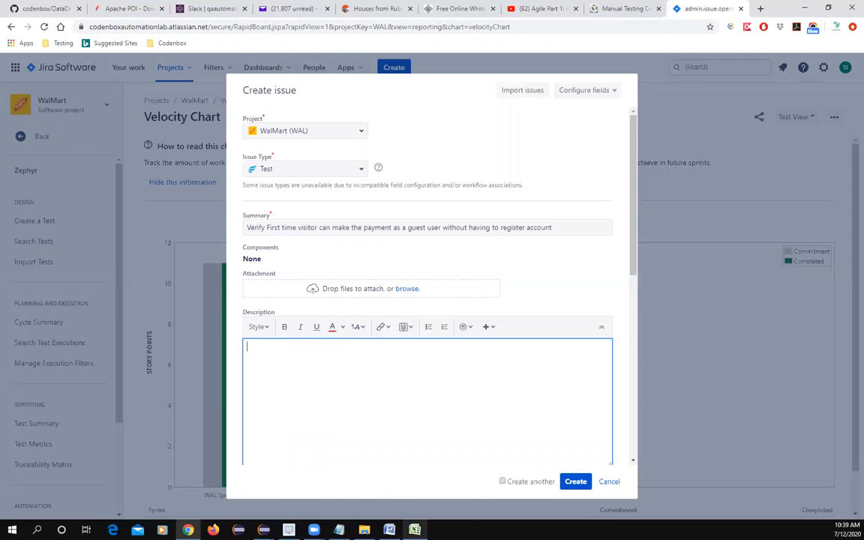
Switch to Excel, copy the User Story text of test case TC_DEALM_001, and return to the Jira test form
{"action": "left_click", "coordinate": [415, 530]}
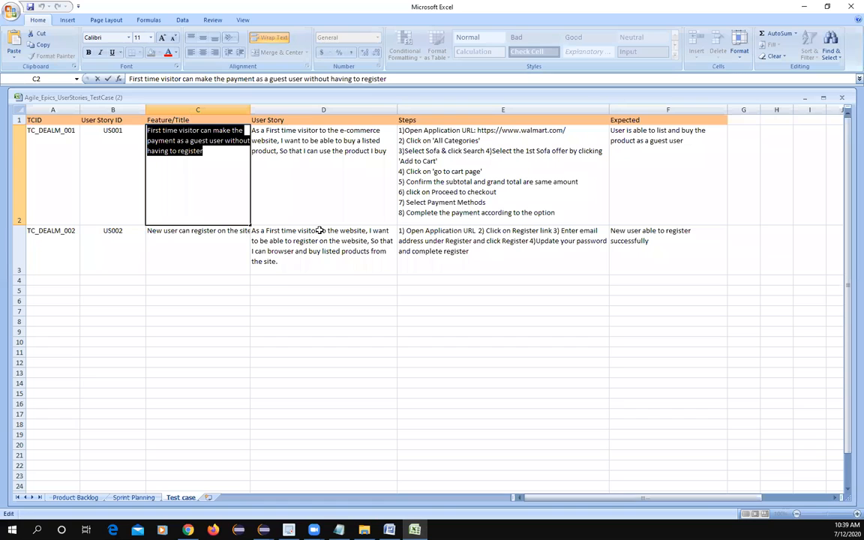
{"action": "left_click", "coordinate": [374, 154]}
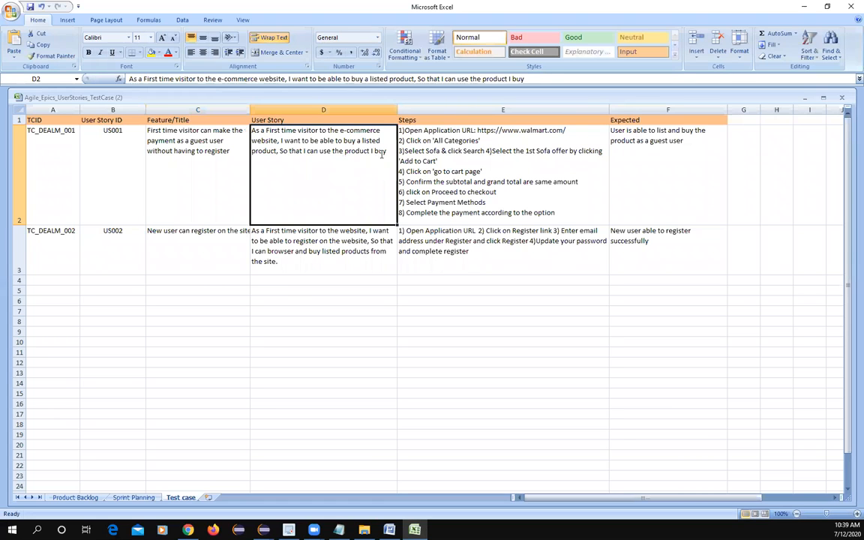
{"action": "double_click", "coordinate": [383, 154]}
{"action": "left_click_drag", "start_coordinate": [387, 154], "coordinate": [229, 117]}
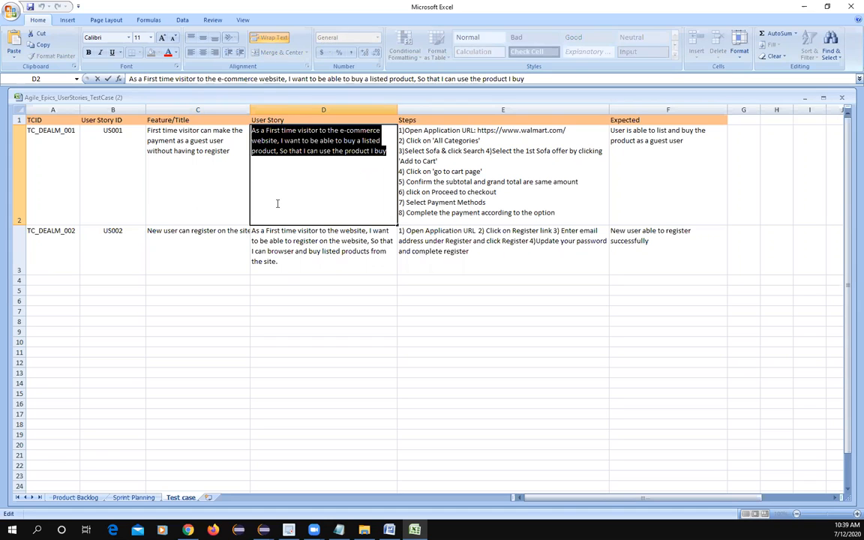
{"action": "key", "text": "alt+Tab"}
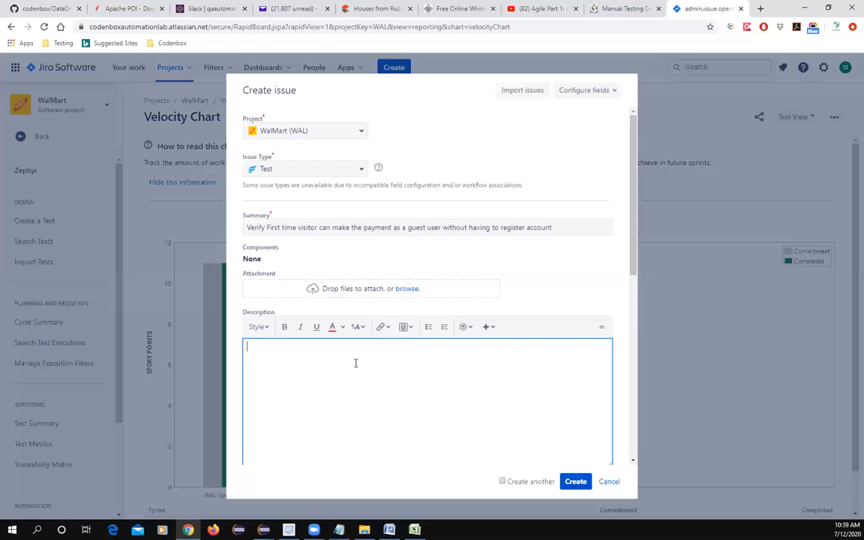
Look over the new test's form, examining its summary, description, reporter and linked issue fields
{"action": "scroll", "coordinate": [488, 396], "scroll_direction": "down", "scroll_amount": 3}
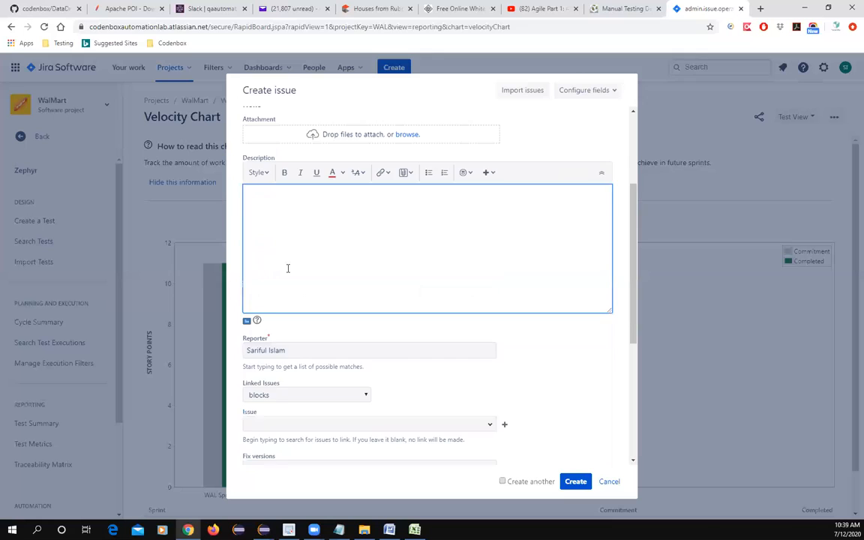
{"action": "scroll", "coordinate": [297, 285], "scroll_direction": "up", "scroll_amount": 2}
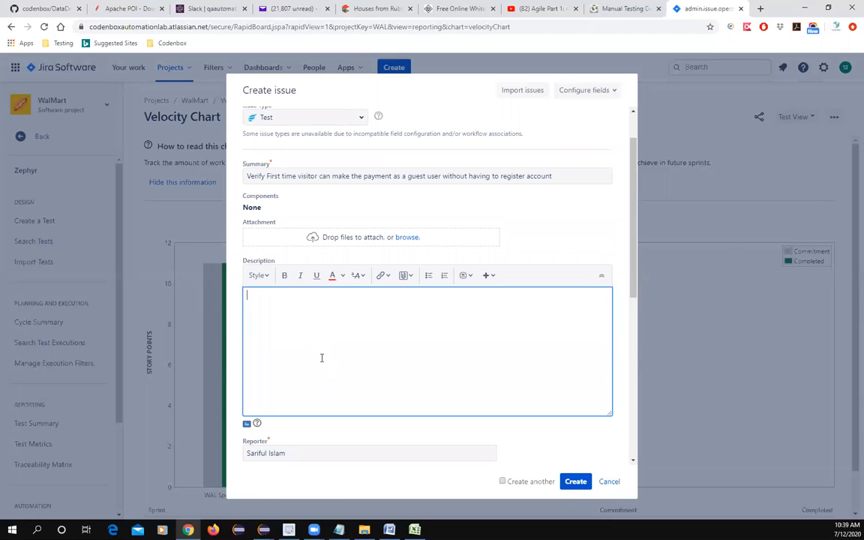
{"action": "scroll", "coordinate": [315, 375], "scroll_direction": "up", "scroll_amount": 1}
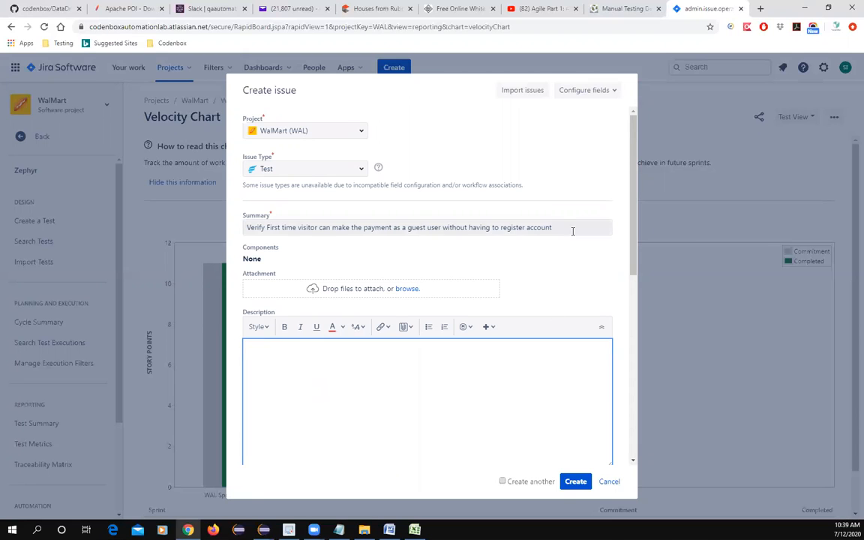
{"action": "left_click_drag", "start_coordinate": [574, 228], "coordinate": [235, 245]}
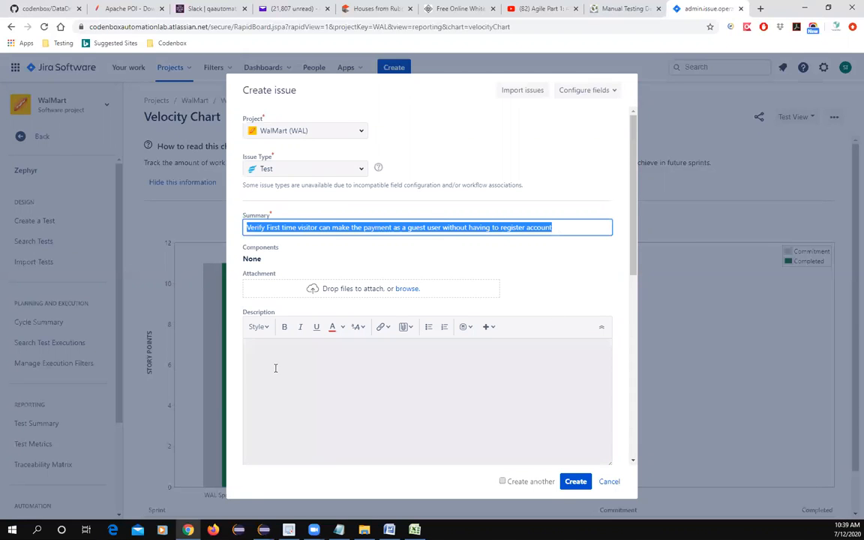
{"action": "left_click", "coordinate": [276, 366]}
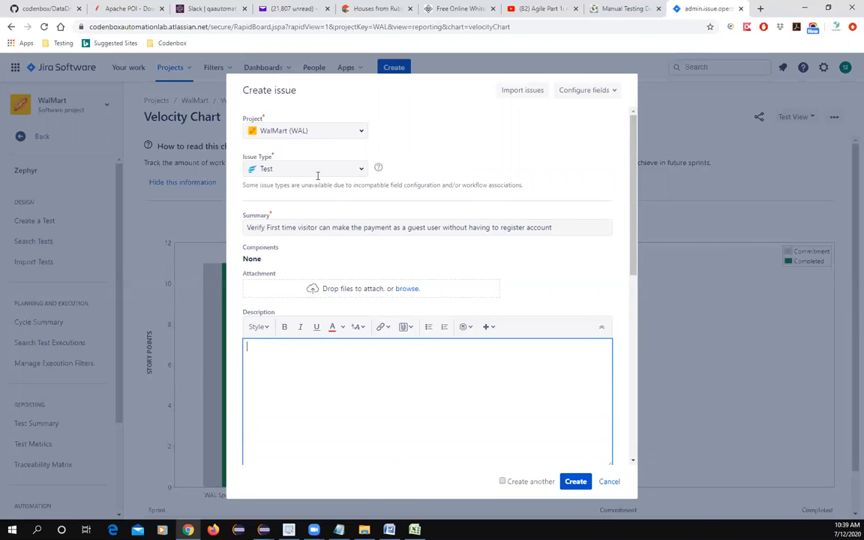
{"action": "scroll", "coordinate": [403, 380], "scroll_direction": "down", "scroll_amount": 2}
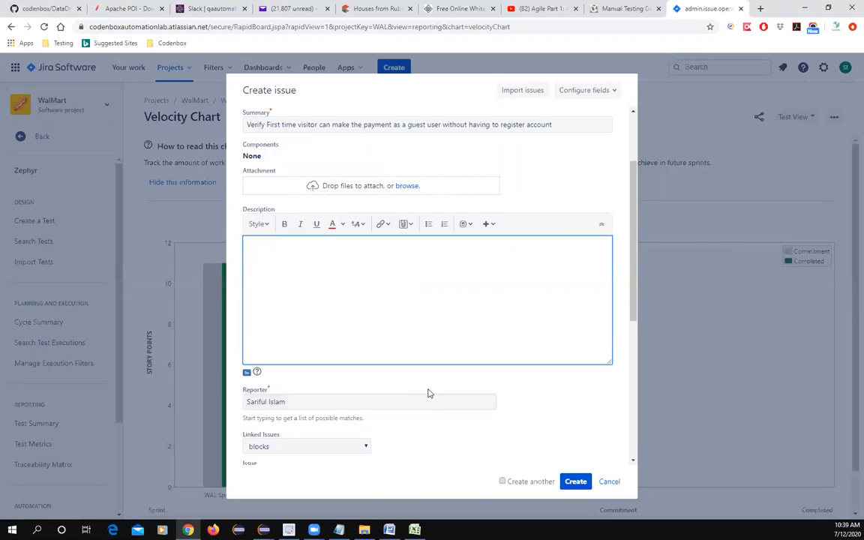
{"action": "scroll", "coordinate": [420, 386], "scroll_direction": "up", "scroll_amount": 2}
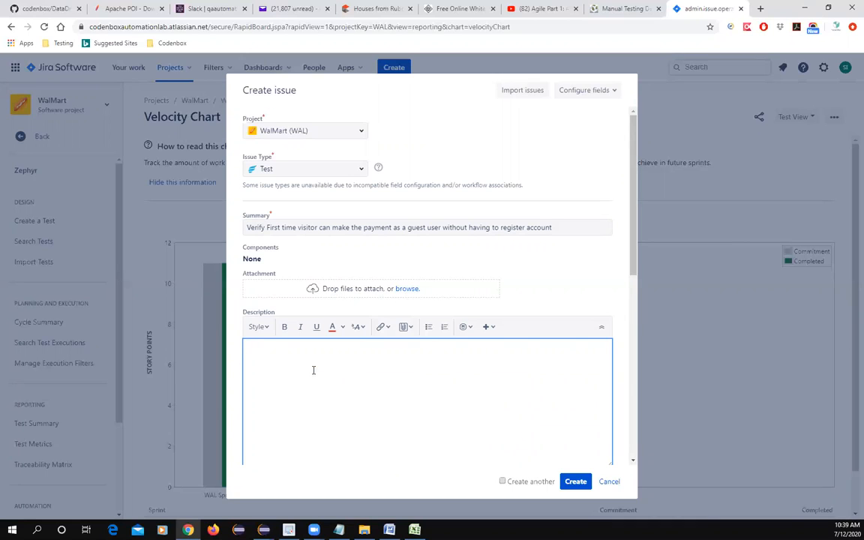
{"action": "scroll", "coordinate": [313, 370], "scroll_direction": "down", "scroll_amount": 2}
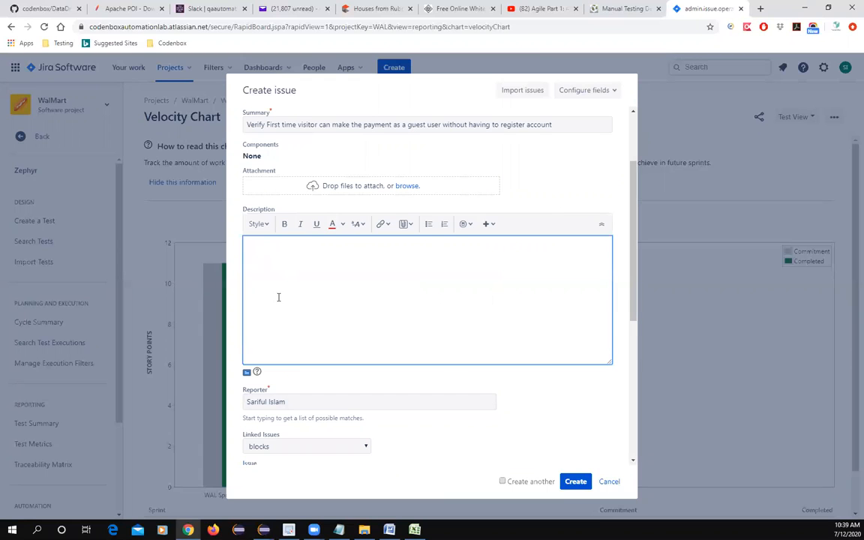
Select the User Story text of TC_DEALM_001 in Excel and enter it as the description of the new Jira test
{"action": "scroll", "coordinate": [259, 281], "scroll_direction": "up", "scroll_amount": 2}
{"action": "left_click_drag", "start_coordinate": [245, 227], "coordinate": [546, 228]}
{"action": "key", "text": "alt+Tab"}
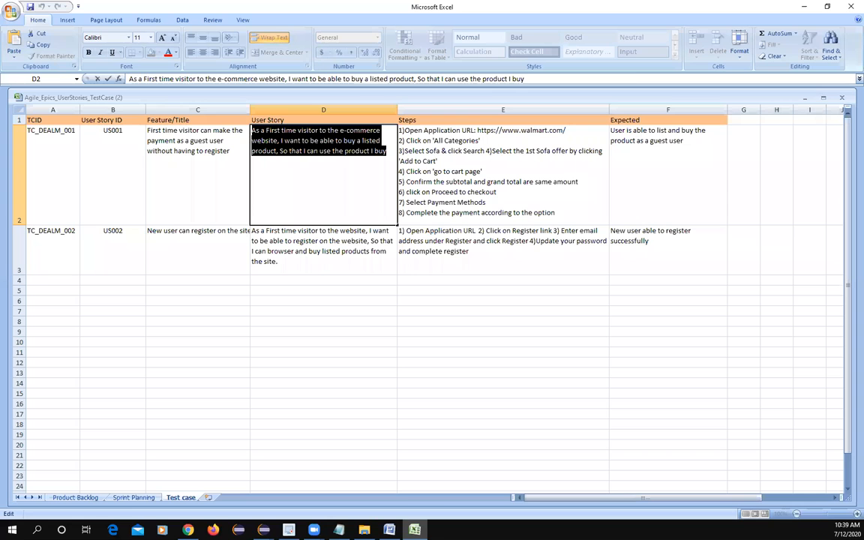
{"action": "left_click_drag", "start_coordinate": [385, 155], "coordinate": [242, 121]}
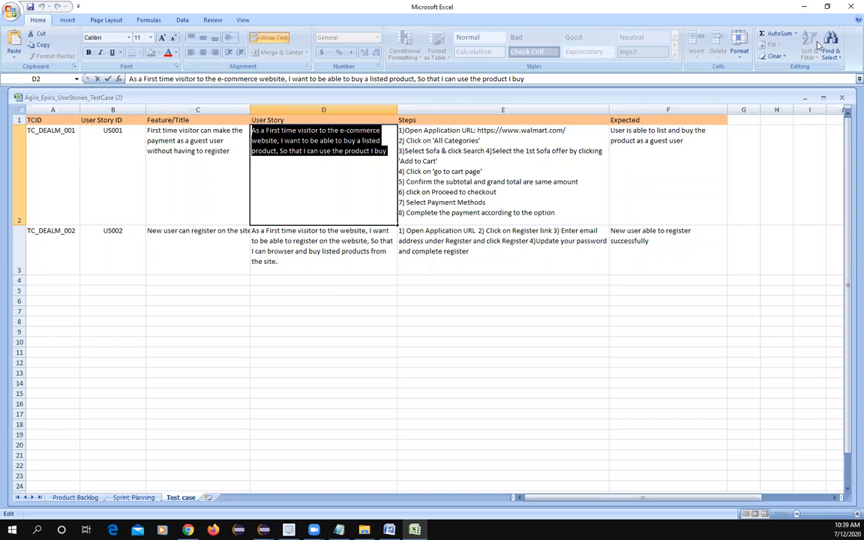
{"action": "key", "text": "alt+Tab"}
{"action": "left_click", "coordinate": [313, 370]}
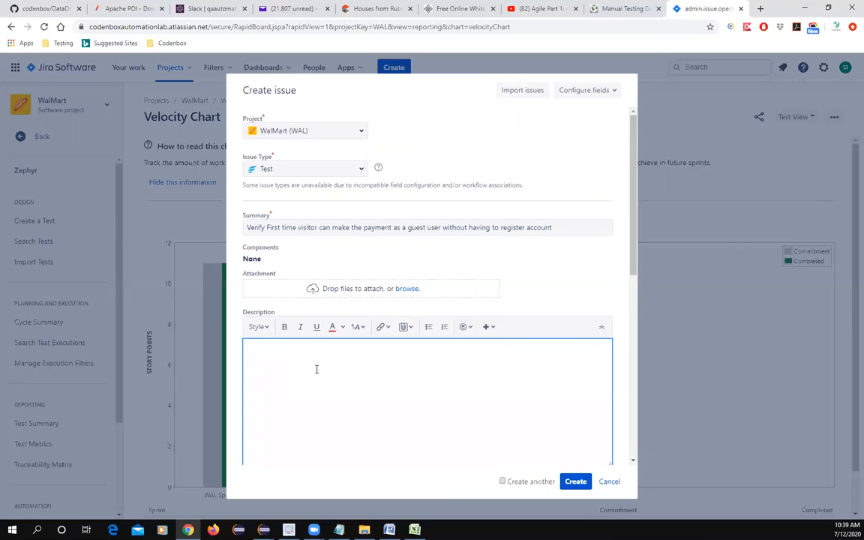
{"action": "type", "text": "As a First time visitor to the e-commerce website, I want to be able to buy a listed product. So that I can use the product I buy"}
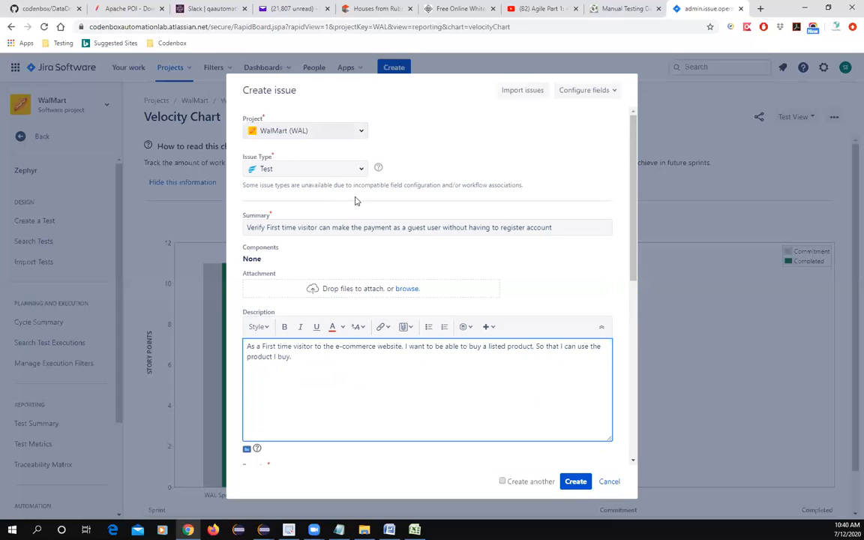
Examine the test form's fields down to the sprint and check them against the Excel test case sheet before returning to Jira
{"action": "scroll", "coordinate": [379, 370], "scroll_direction": "down", "scroll_amount": 1}
{"action": "scroll", "coordinate": [378, 370], "scroll_direction": "down", "scroll_amount": 4}
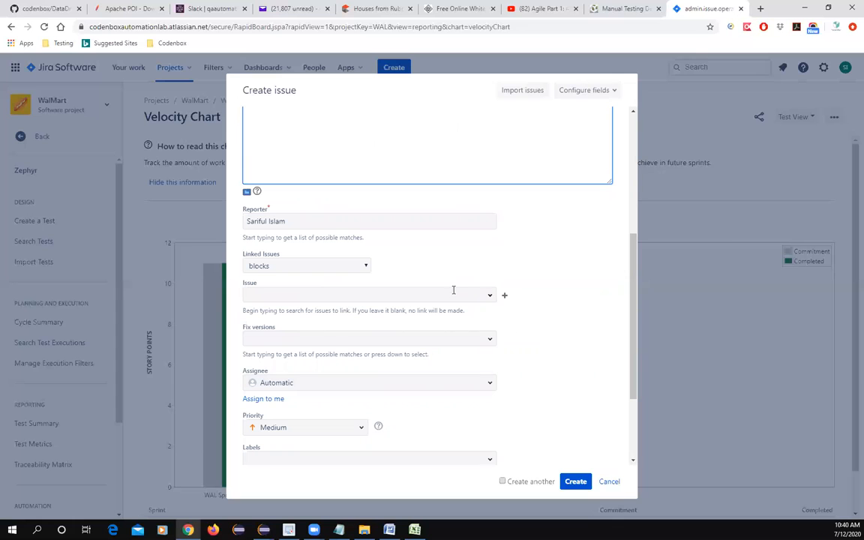
{"action": "scroll", "coordinate": [439, 318], "scroll_direction": "up", "scroll_amount": 4}
{"action": "scroll", "coordinate": [315, 197], "scroll_direction": "up", "scroll_amount": 1}
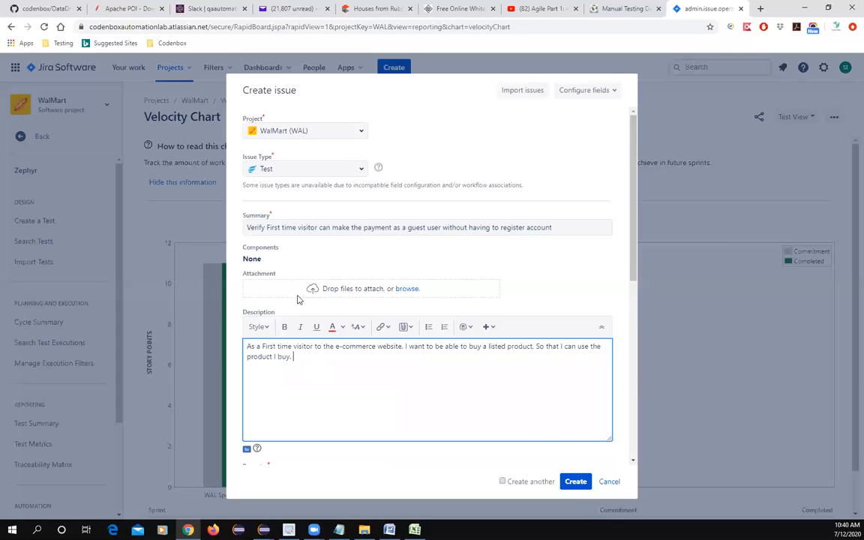
{"action": "scroll", "coordinate": [382, 335], "scroll_direction": "down", "scroll_amount": 6}
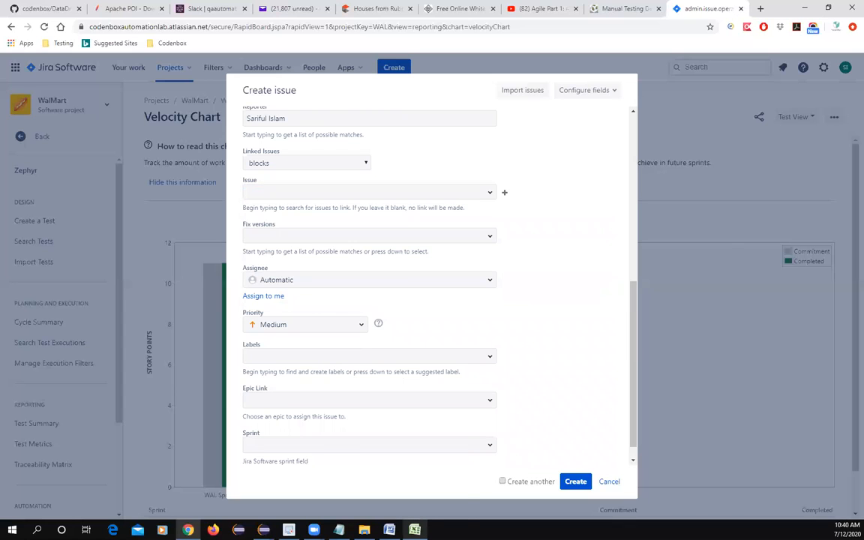
{"action": "mouse_move", "coordinate": [415, 530]}
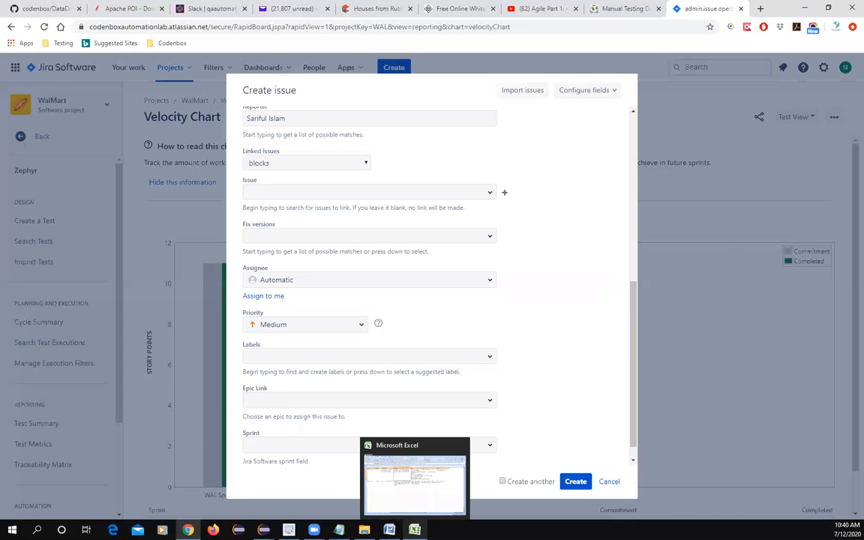
{"action": "left_click", "coordinate": [389, 486]}
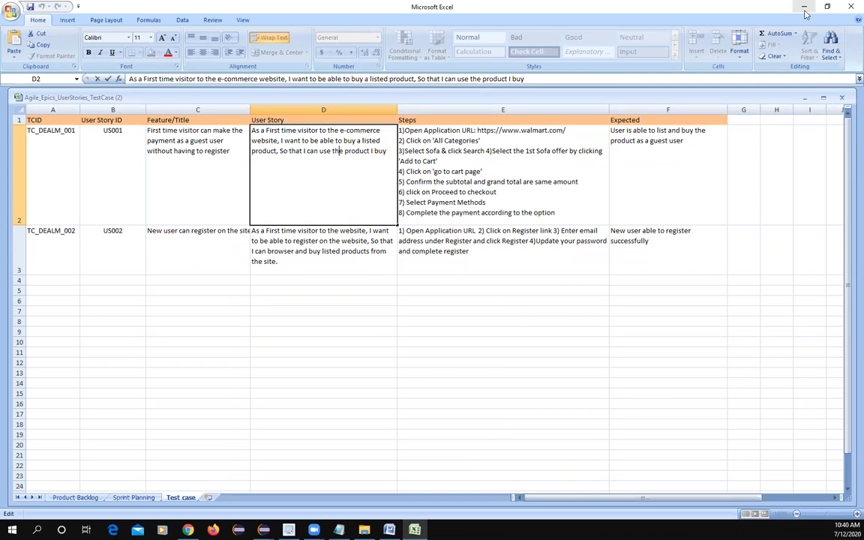
{"action": "key", "text": "alt+Tab"}
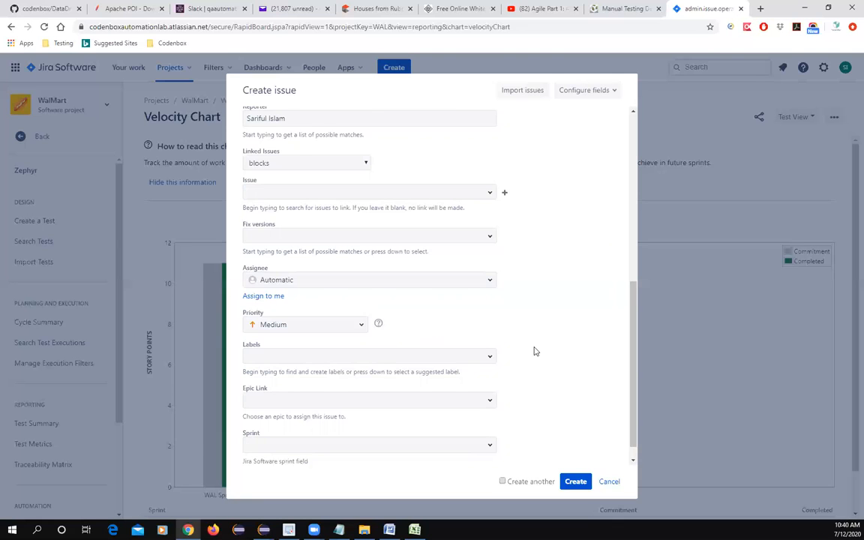
Review the new test's summary against its user story description
{"action": "scroll", "coordinate": [542, 360], "scroll_direction": "up", "scroll_amount": 3}
{"action": "scroll", "coordinate": [352, 259], "scroll_direction": "up", "scroll_amount": 3}
{"action": "scroll", "coordinate": [396, 391], "scroll_direction": "down", "scroll_amount": 5}
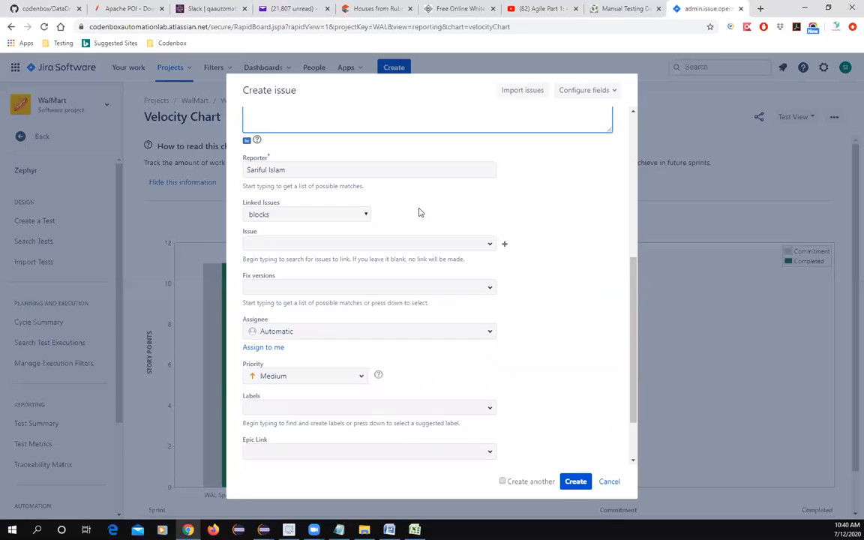
{"action": "scroll", "coordinate": [391, 184], "scroll_direction": "up", "scroll_amount": 4}
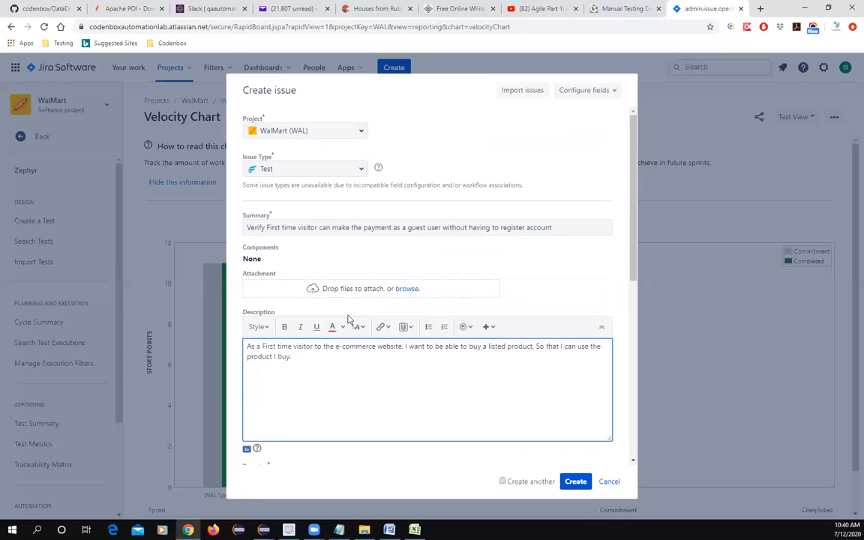
{"action": "scroll", "coordinate": [367, 443], "scroll_direction": "down", "scroll_amount": 2}
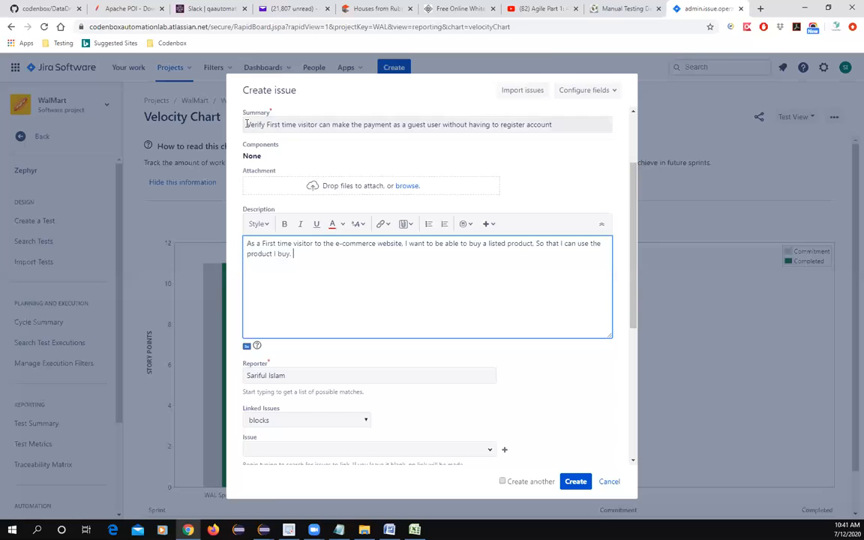
{"action": "left_click_drag", "start_coordinate": [247, 126], "coordinate": [340, 126]}
{"action": "left_click", "coordinate": [302, 259]}
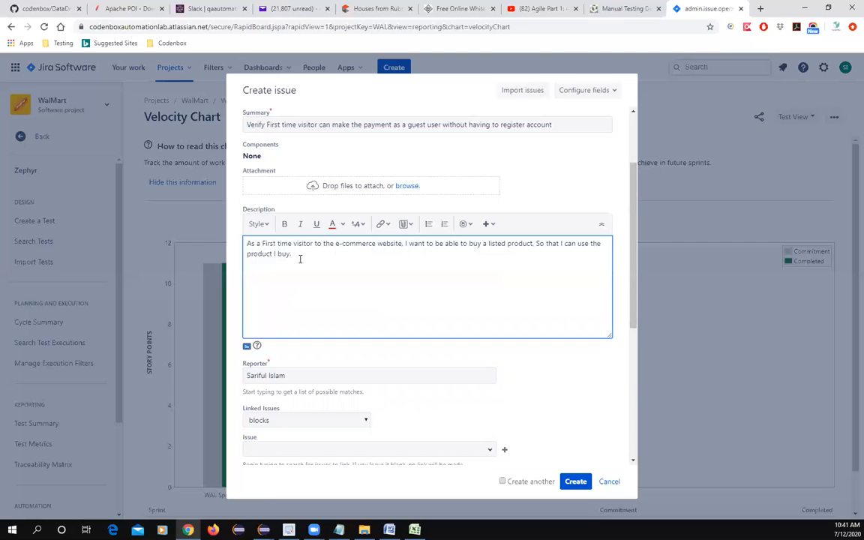
Examine the issues available for linking, compare them with the test's summary, and check the link type choices
{"action": "scroll", "coordinate": [352, 286], "scroll_direction": "down", "scroll_amount": 4}
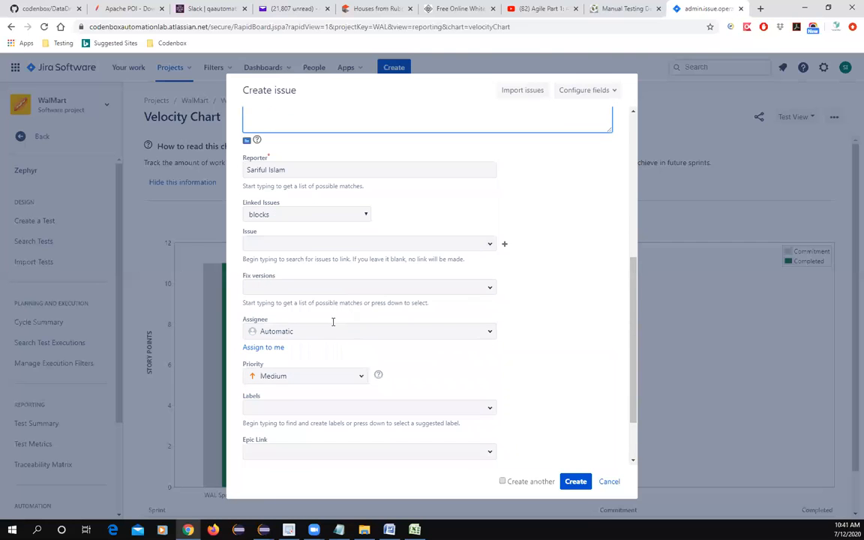
{"action": "left_click", "coordinate": [490, 248]}
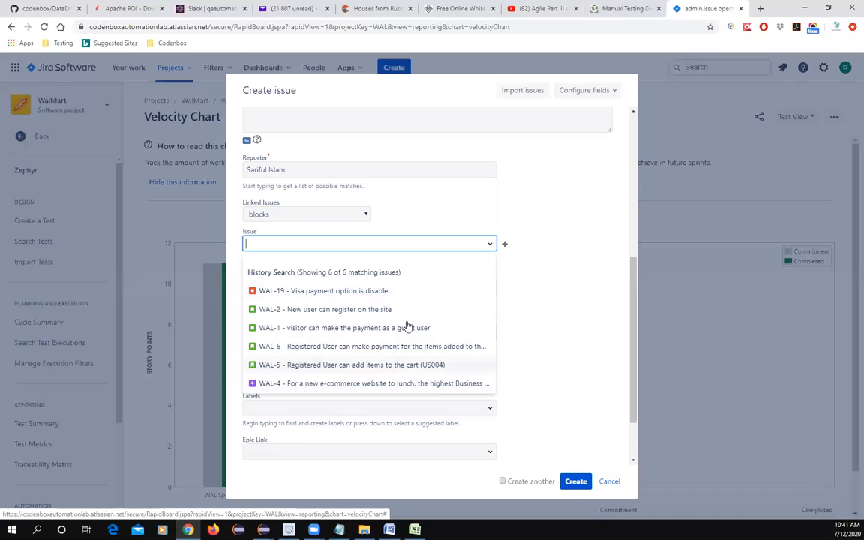
{"action": "left_click", "coordinate": [515, 210]}
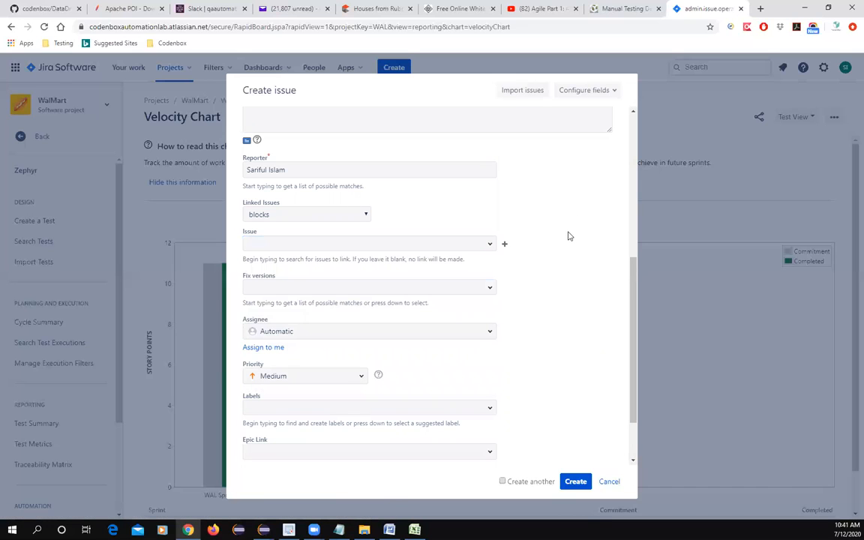
{"action": "left_click", "coordinate": [489, 248]}
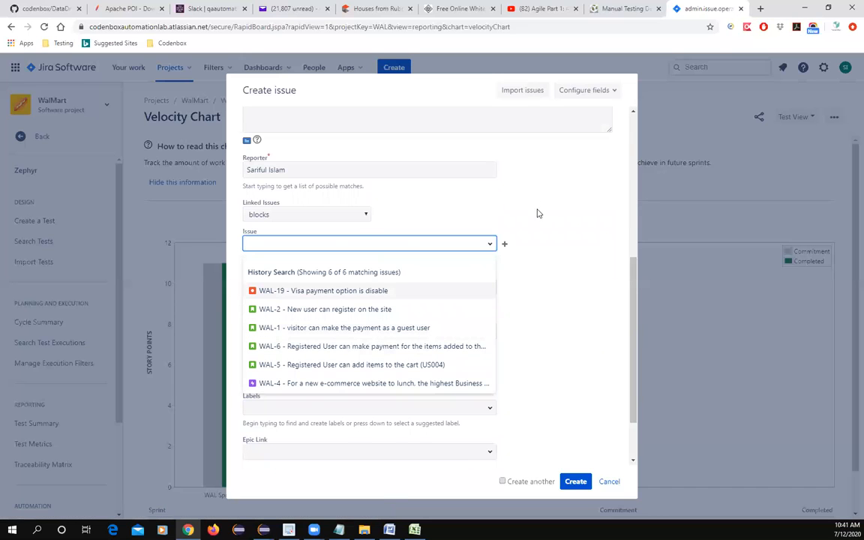
{"action": "left_click", "coordinate": [501, 225]}
{"action": "scroll", "coordinate": [501, 251], "scroll_direction": "up", "scroll_amount": 4}
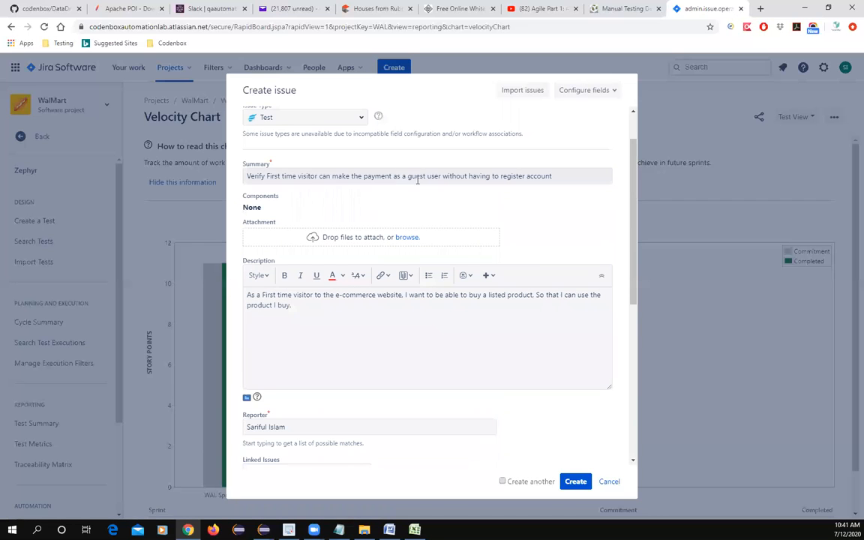
{"action": "scroll", "coordinate": [495, 349], "scroll_direction": "down", "scroll_amount": 1}
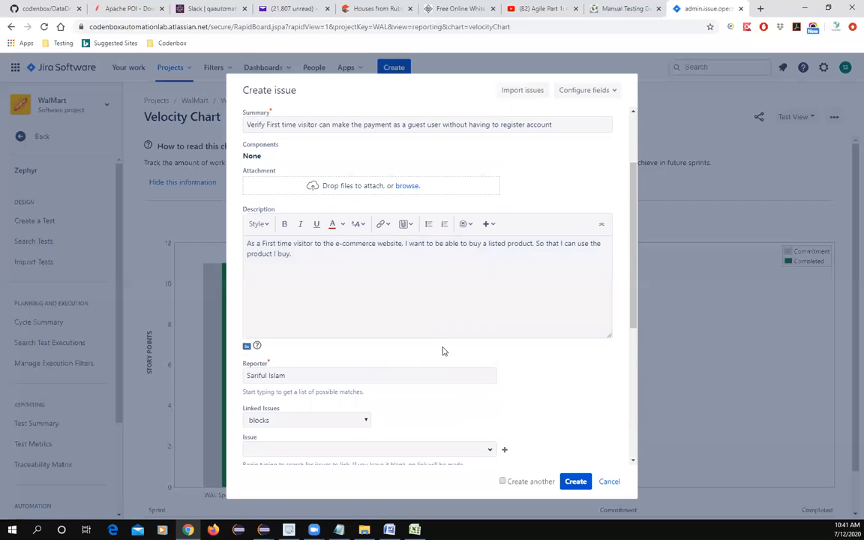
{"action": "scroll", "coordinate": [420, 353], "scroll_direction": "up", "scroll_amount": 1}
{"action": "scroll", "coordinate": [360, 342], "scroll_direction": "down", "scroll_amount": 3}
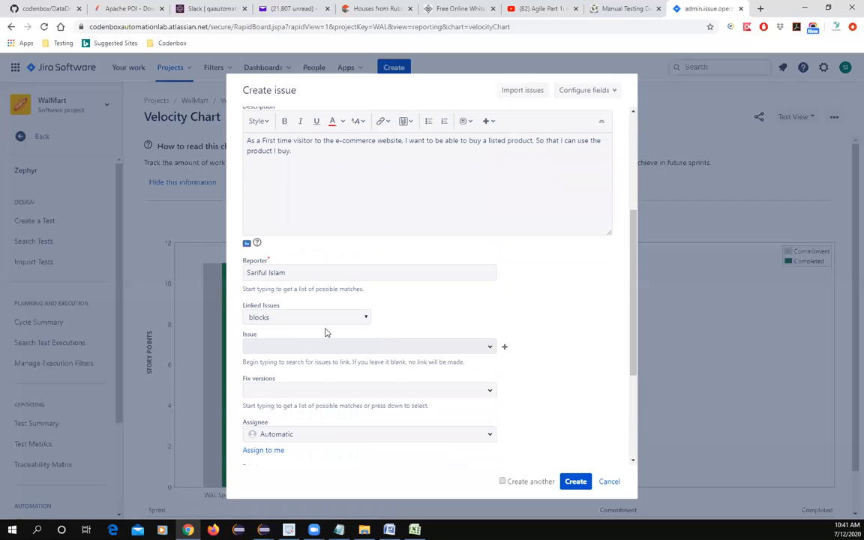
{"action": "left_click", "coordinate": [367, 319]}
{"action": "left_click", "coordinate": [367, 318]}
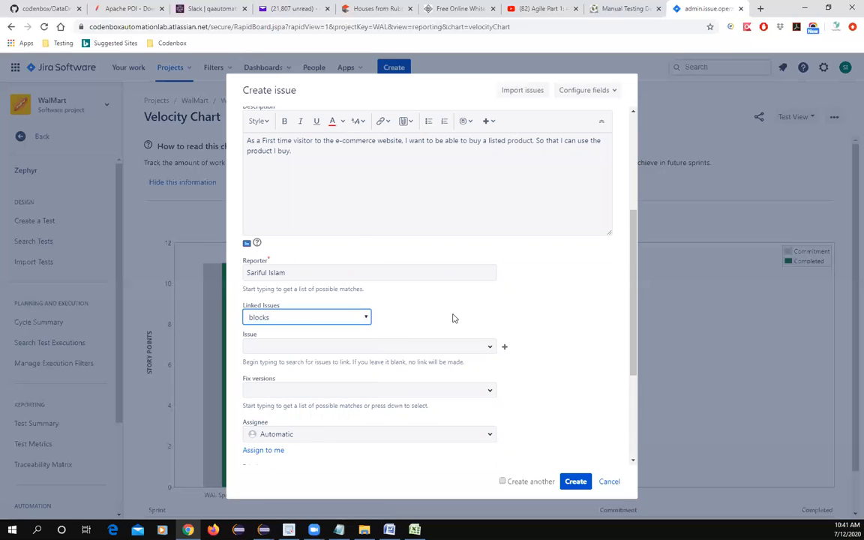
Link the new test to WAL-1, "visitor can make the payment as a guest user", keeping the link type "blocks"
{"action": "scroll", "coordinate": [435, 334], "scroll_direction": "down", "scroll_amount": 1}
{"action": "left_click", "coordinate": [491, 298]}
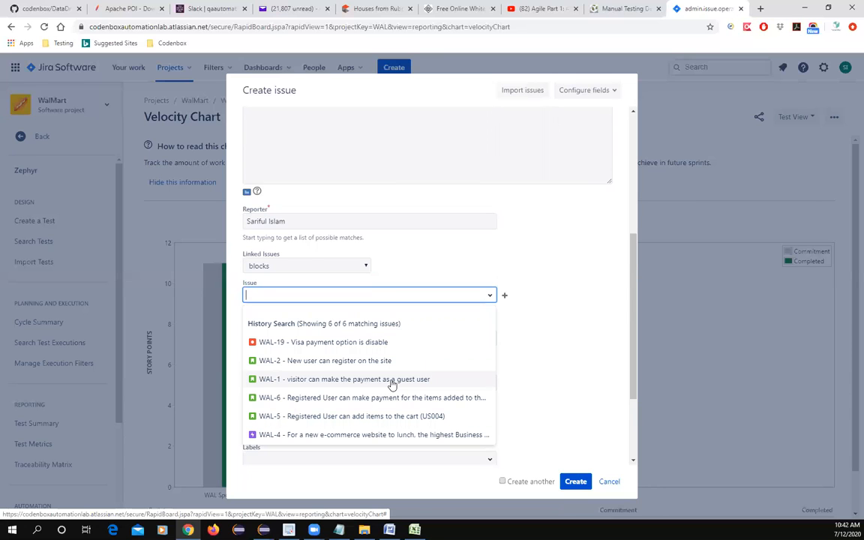
{"action": "left_click", "coordinate": [392, 380]}
{"action": "scroll", "coordinate": [533, 352], "scroll_direction": "up", "scroll_amount": 2}
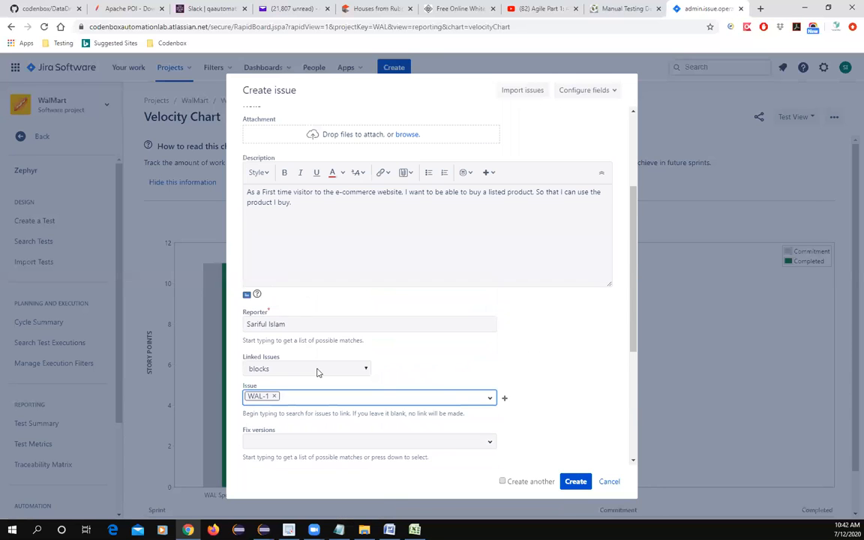
{"action": "scroll", "coordinate": [324, 328], "scroll_direction": "up", "scroll_amount": 2}
{"action": "scroll", "coordinate": [330, 375], "scroll_direction": "down", "scroll_amount": 3}
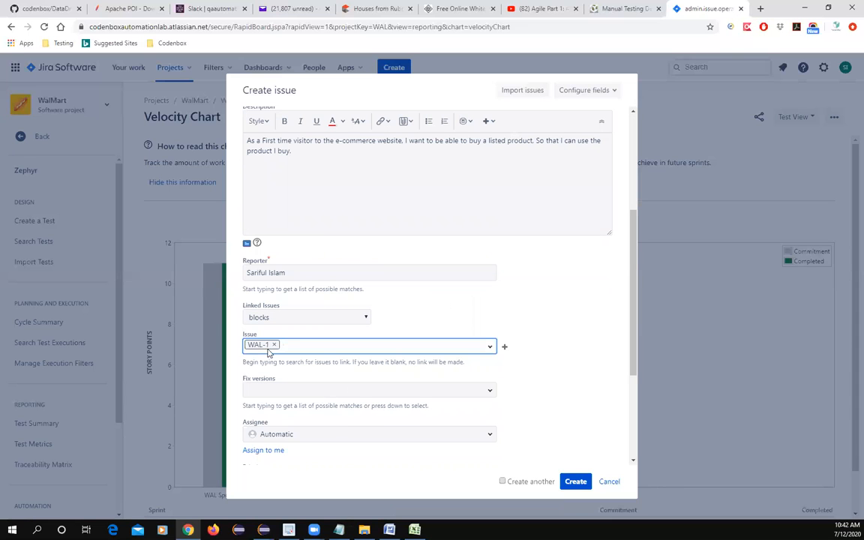
Set the new test's fix version to the unreleased version V1.1
{"action": "scroll", "coordinate": [552, 419], "scroll_direction": "down", "scroll_amount": 1}
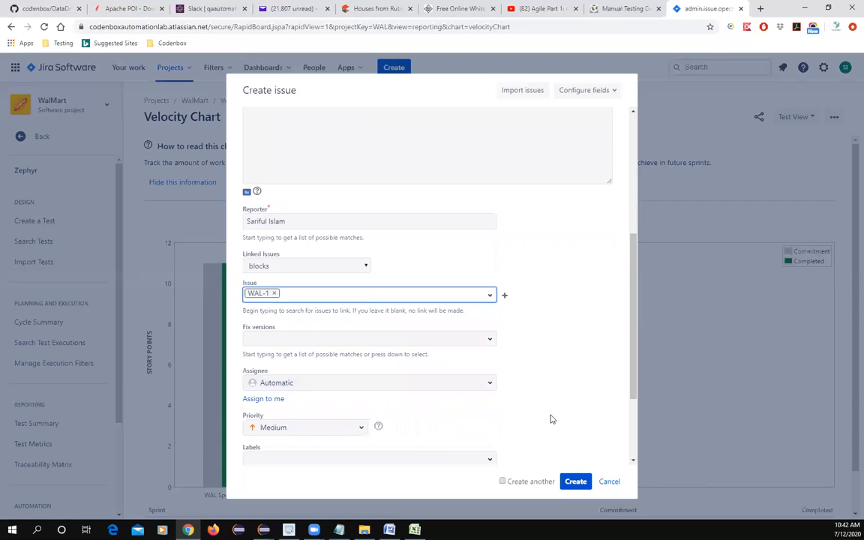
{"action": "left_click", "coordinate": [489, 341]}
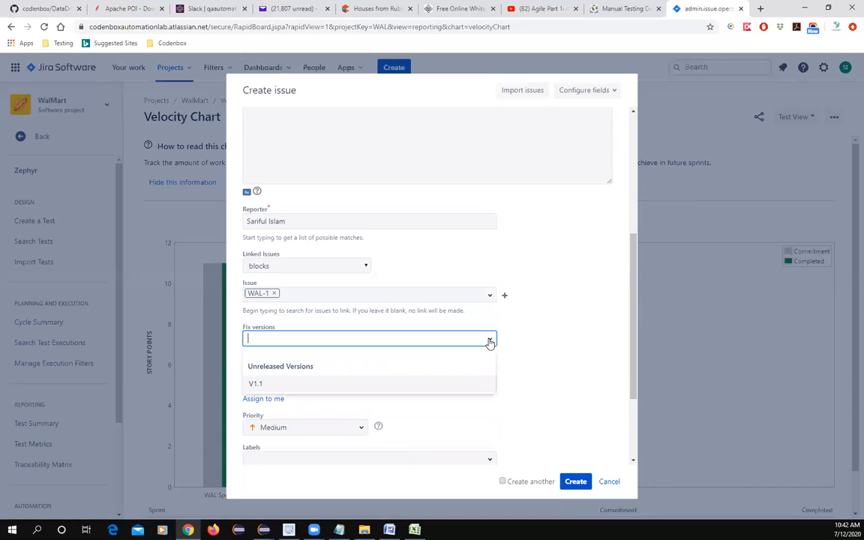
{"action": "left_click", "coordinate": [289, 384]}
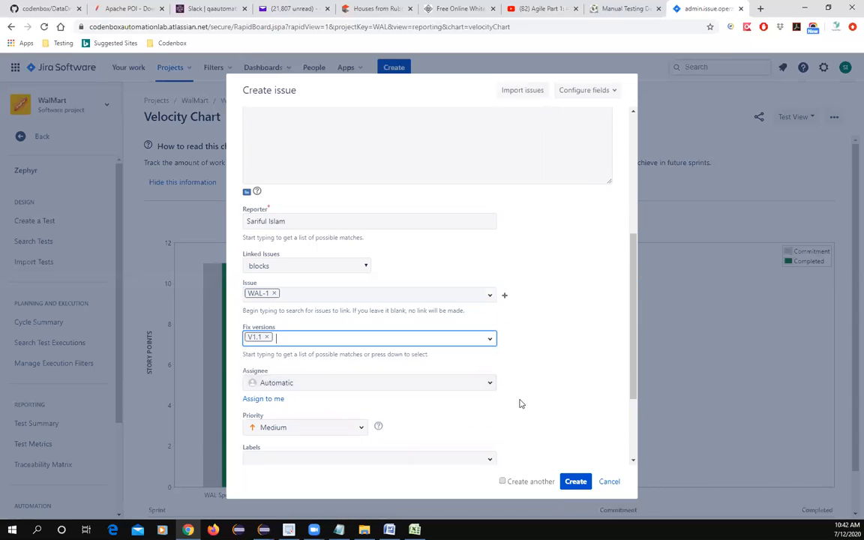
{"action": "left_click", "coordinate": [559, 366]}
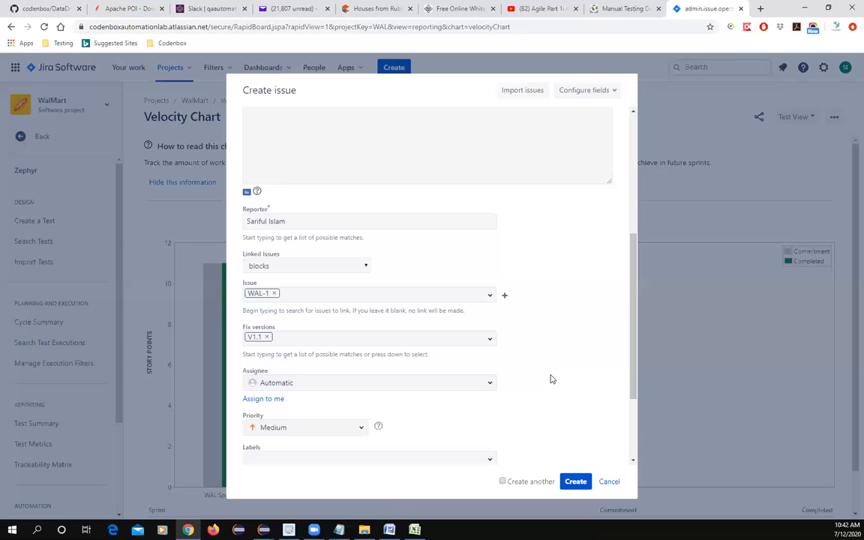
Add the label "Manual" to the new test
{"action": "scroll", "coordinate": [552, 381], "scroll_direction": "down", "scroll_amount": 3}
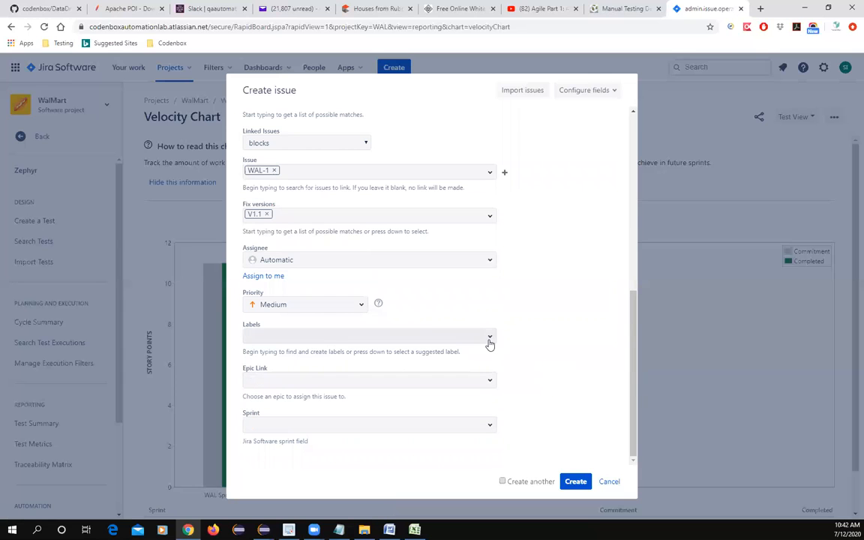
{"action": "left_click", "coordinate": [420, 339]}
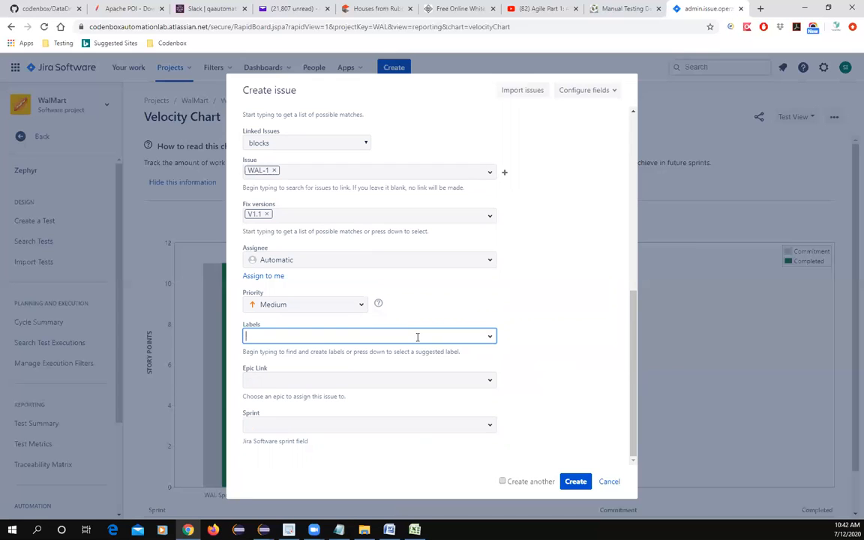
{"action": "type", "text": "Manual"}
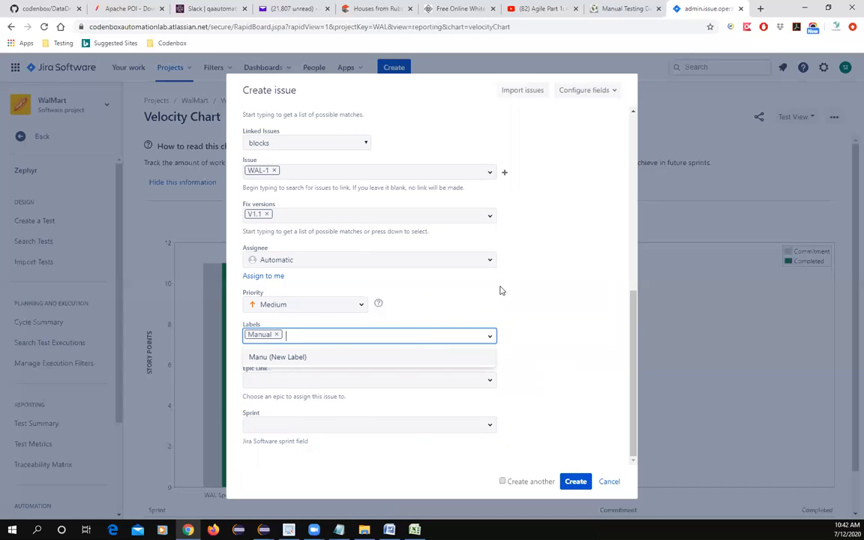
{"action": "scroll", "coordinate": [365, 222], "scroll_direction": "up", "scroll_amount": 3}
{"action": "scroll", "coordinate": [418, 218], "scroll_direction": "down", "scroll_amount": 3}
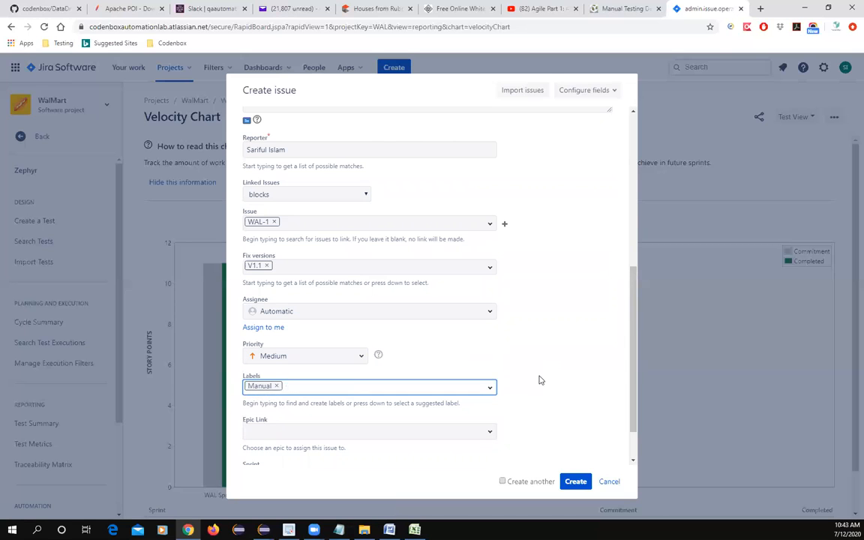
Set the new test's epic link to WalMart_Epic_001
{"action": "scroll", "coordinate": [544, 388], "scroll_direction": "down", "scroll_amount": 2}
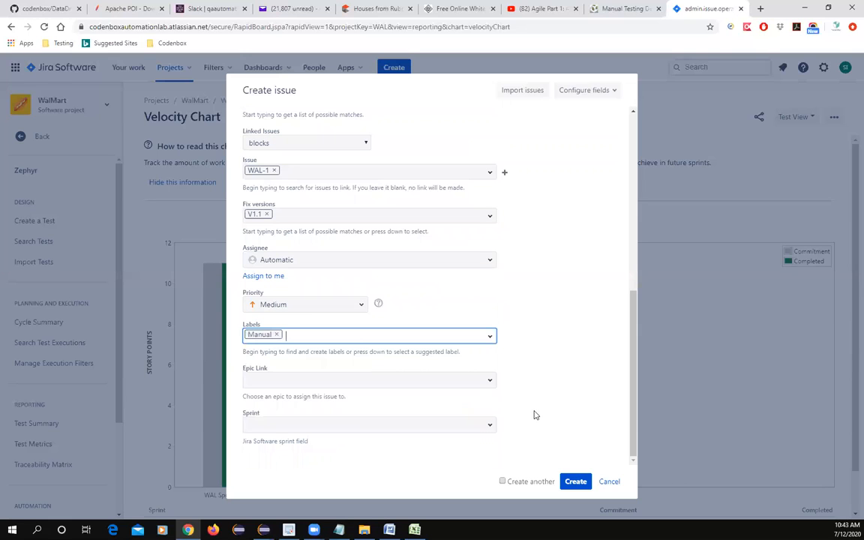
{"action": "left_click", "coordinate": [491, 383]}
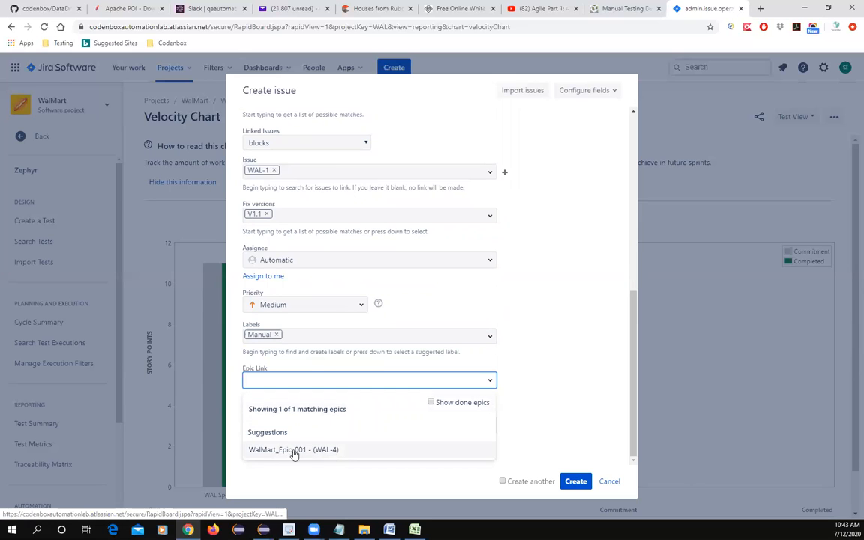
{"action": "left_click", "coordinate": [336, 451]}
{"action": "left_click", "coordinate": [561, 384]}
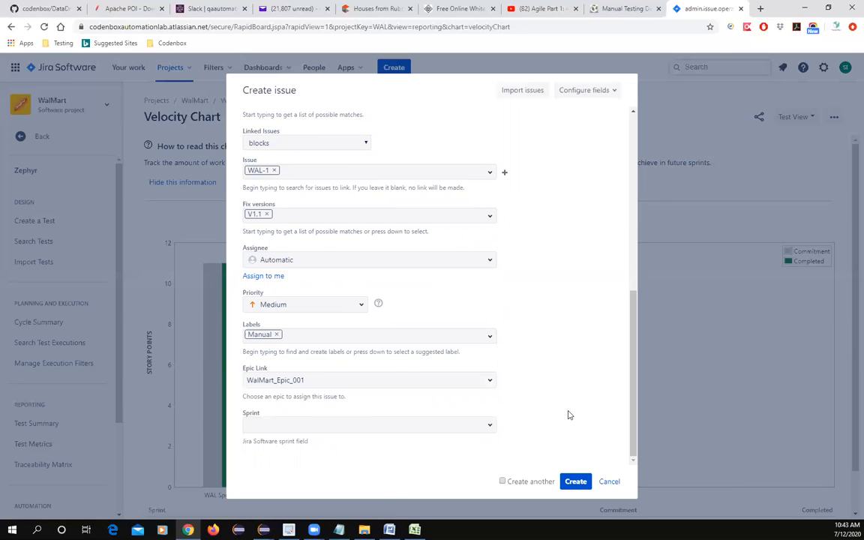
{"action": "scroll", "coordinate": [565, 425], "scroll_direction": "up", "scroll_amount": 1}
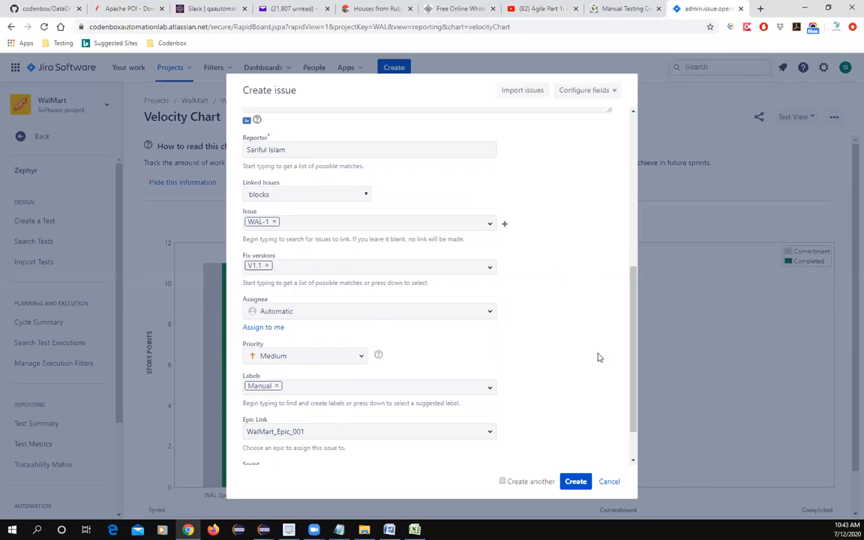
{"action": "scroll", "coordinate": [598, 371], "scroll_direction": "down", "scroll_amount": 1}
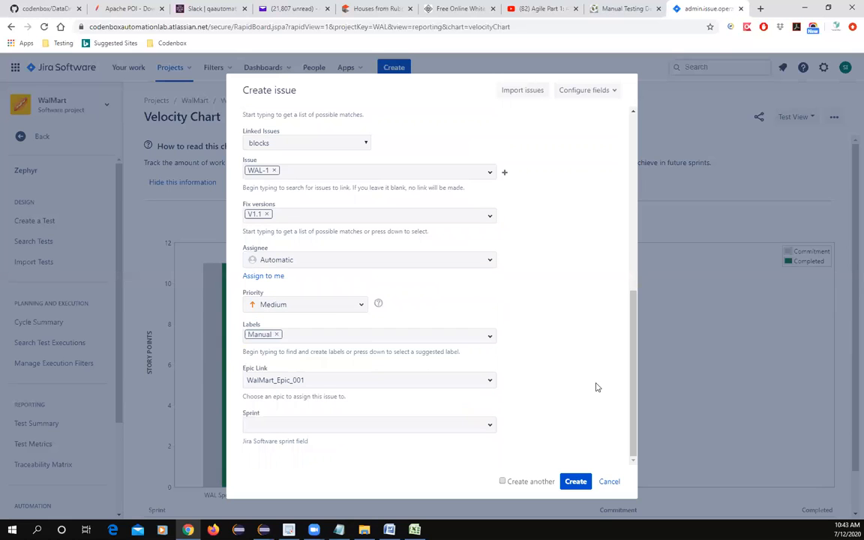
Check the sprint choices, leave the sprint empty, and create the test with the Create another option enabled
{"action": "left_click", "coordinate": [490, 426]}
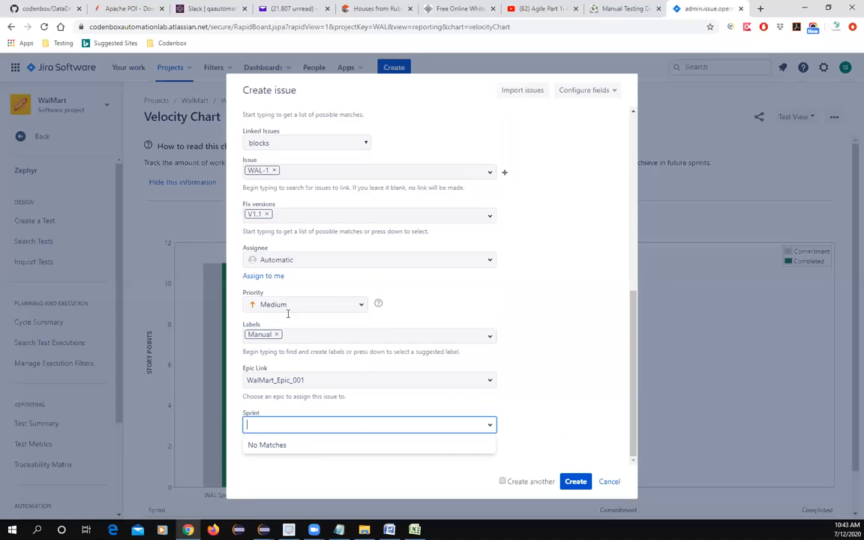
{"action": "left_click", "coordinate": [551, 392]}
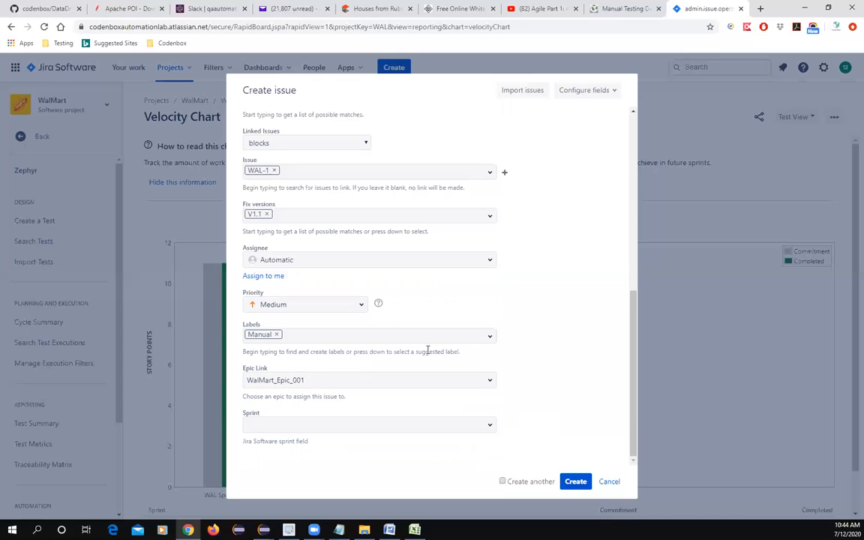
{"action": "left_click", "coordinate": [491, 425]}
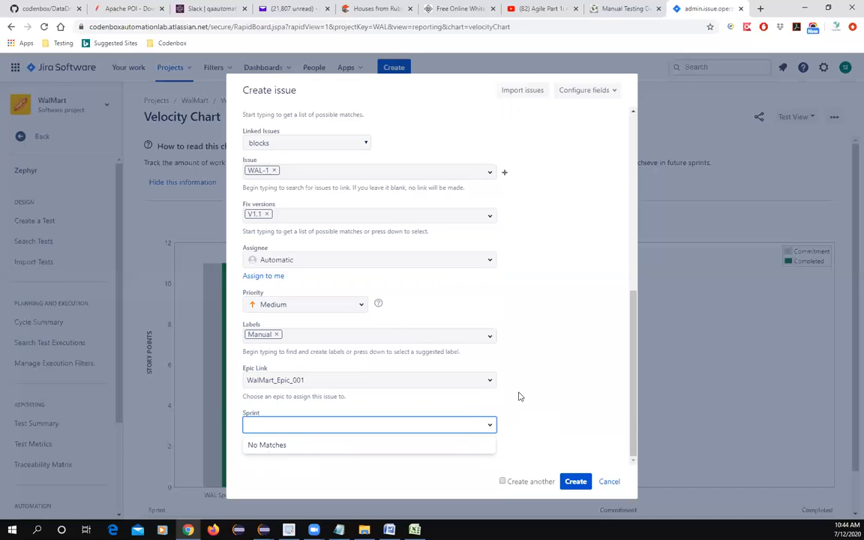
{"action": "left_click", "coordinate": [334, 455]}
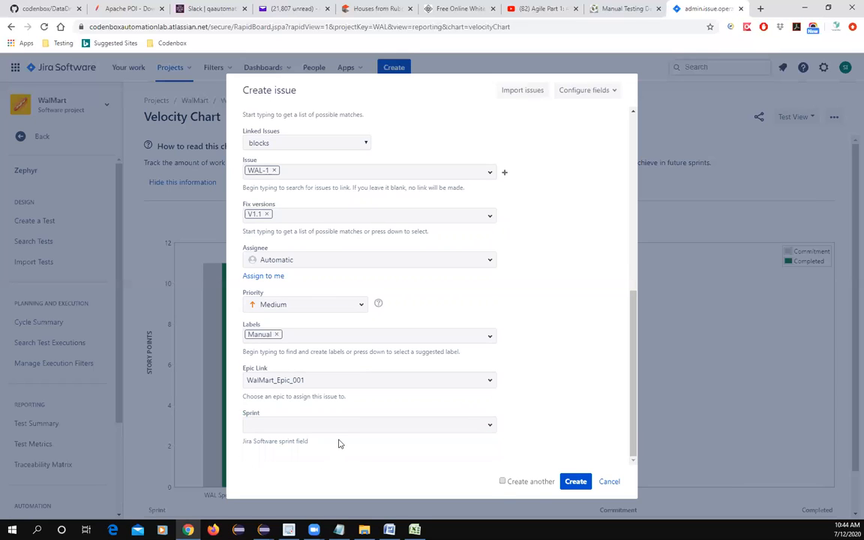
{"action": "left_click", "coordinate": [503, 481]}
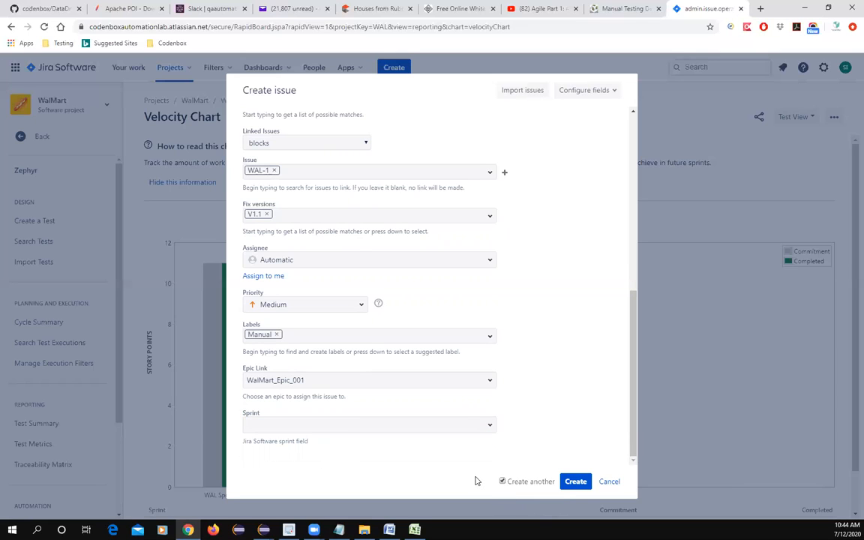
{"action": "left_click", "coordinate": [576, 482]}
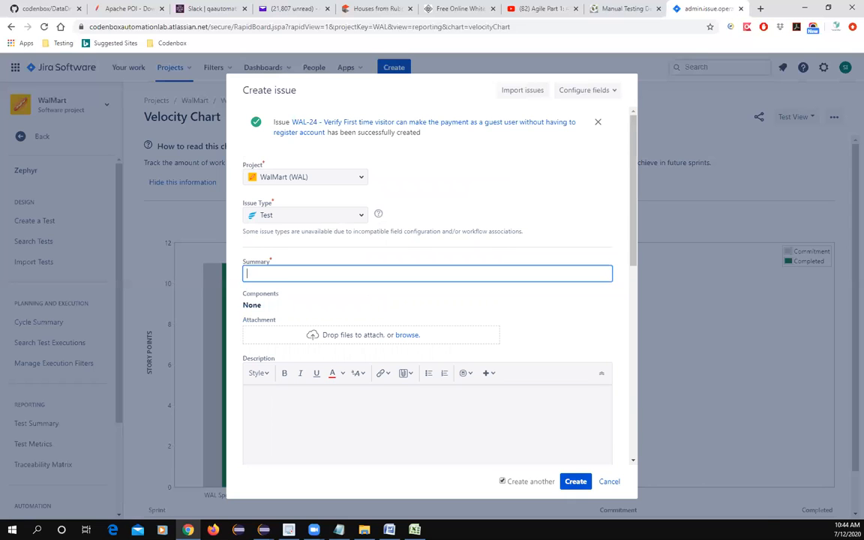
Copy the TC_DEALM_002 title from the Excel sheet and set the next test's summary to "New user can register on the site (US002)"
{"action": "key", "text": "alt+Tab"}
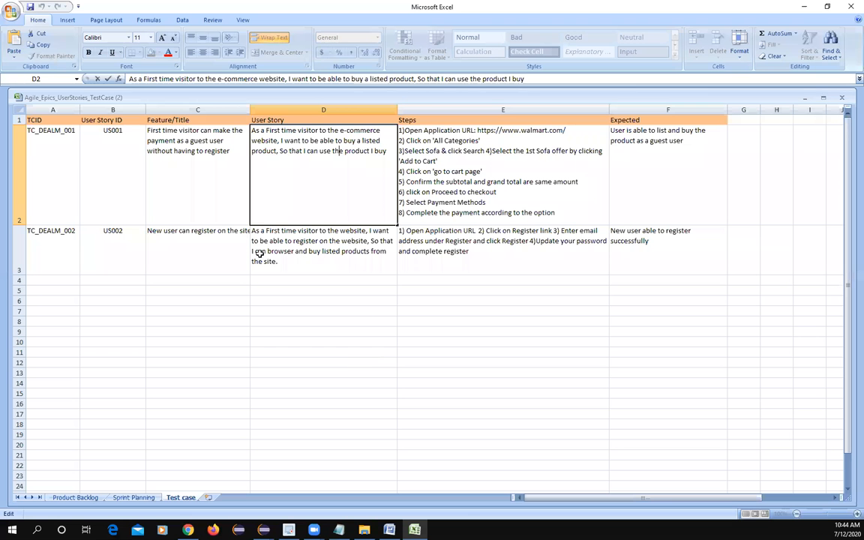
{"action": "left_click", "coordinate": [181, 232]}
{"action": "double_click", "coordinate": [155, 235]}
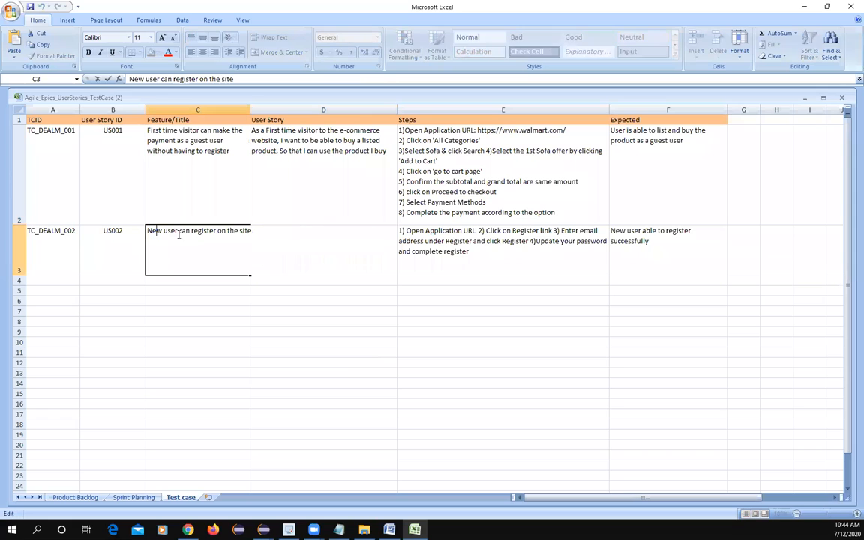
{"action": "left_click_drag", "start_coordinate": [234, 79], "coordinate": [126, 81]}
{"action": "key", "text": "ctrl+c"}
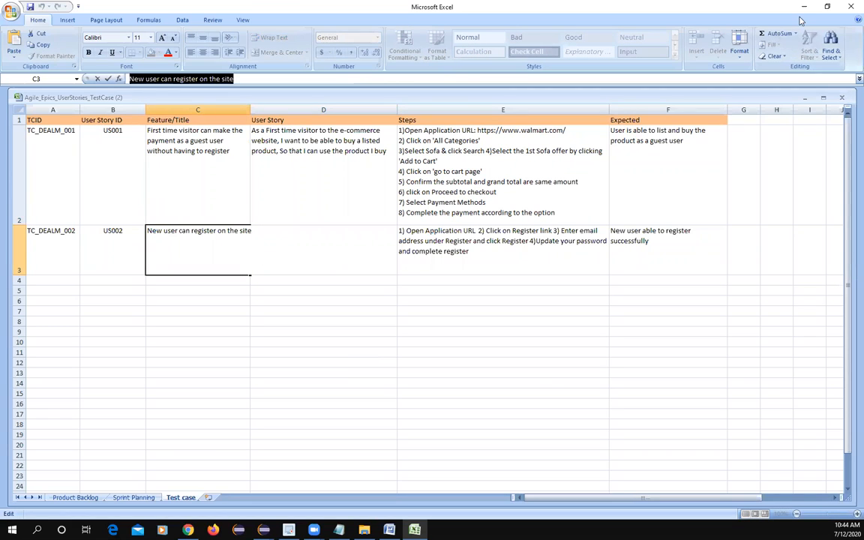
{"action": "key", "text": "alt+Tab"}
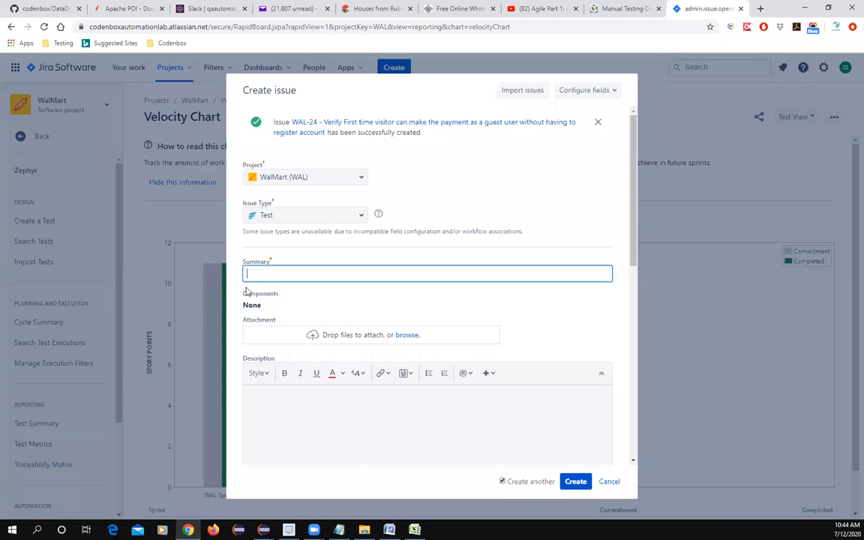
{"action": "left_click", "coordinate": [268, 272]}
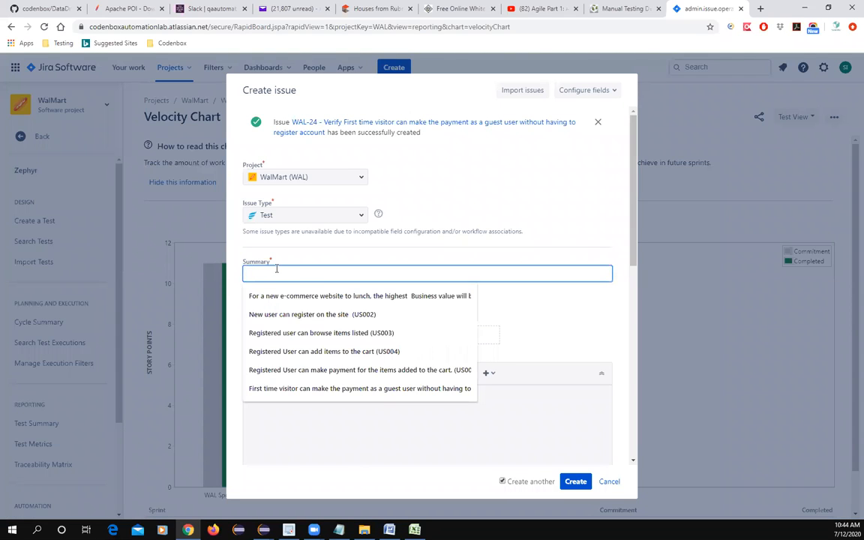
{"action": "key", "text": "ctrl+v"}
{"action": "left_click", "coordinate": [326, 299]}
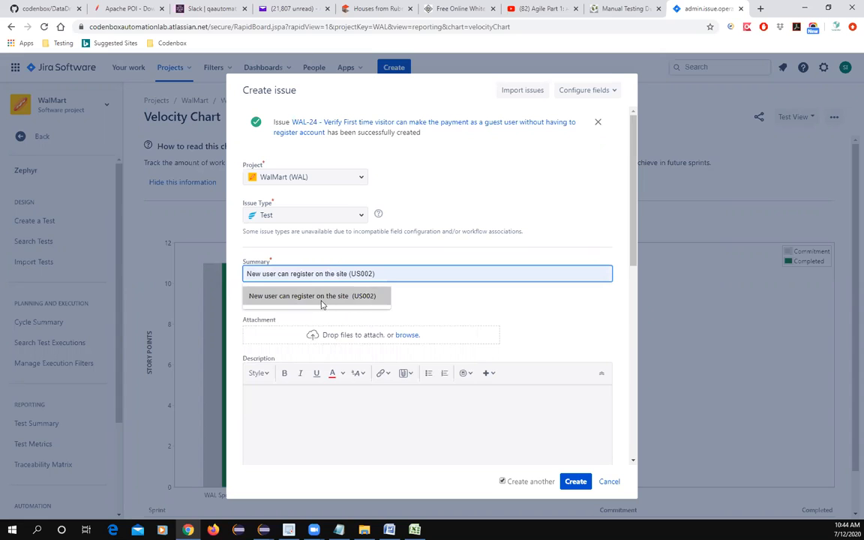
{"action": "left_click", "coordinate": [322, 297]}
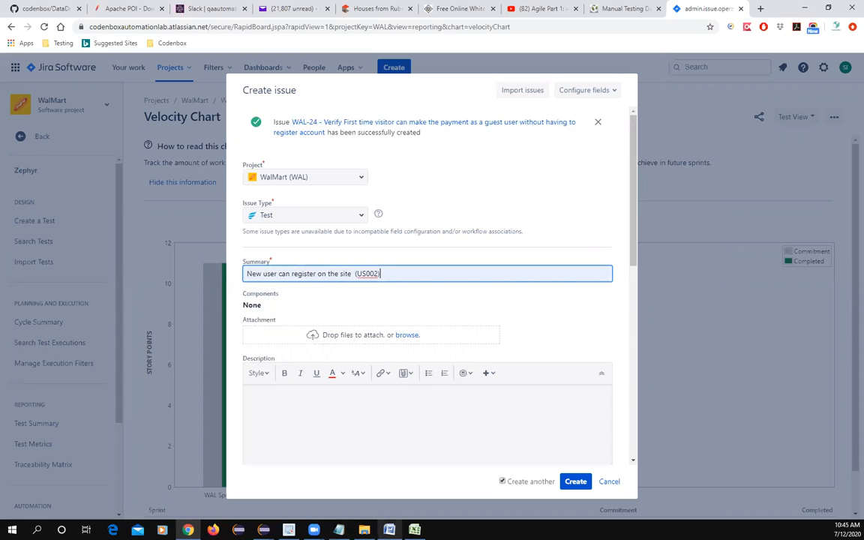
Copy the TC_DEALM_002 user story from the Excel sheet into the new Jira test's description
{"action": "key", "text": "alt+Tab"}
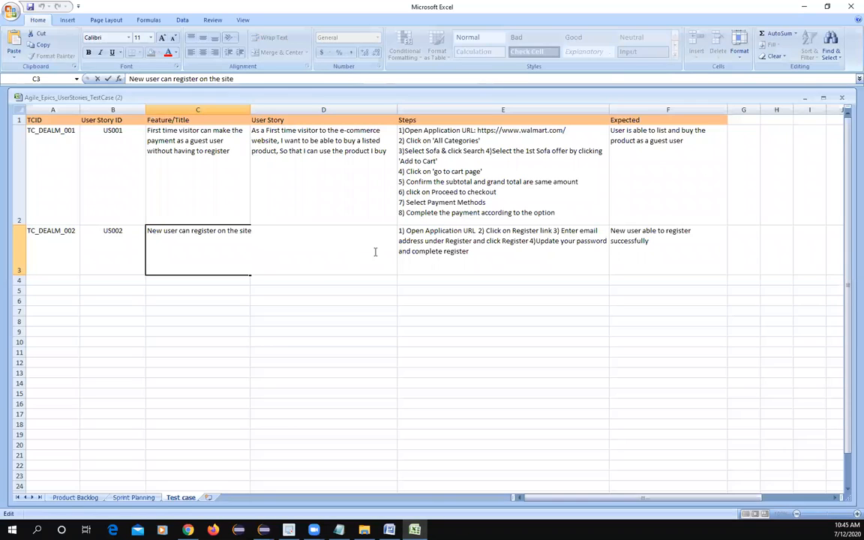
{"action": "left_click", "coordinate": [440, 251]}
{"action": "left_click", "coordinate": [333, 228]}
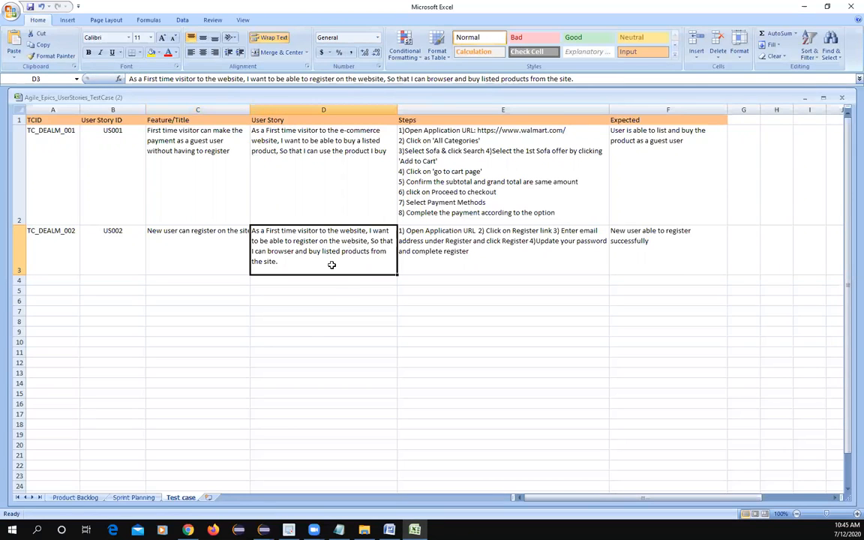
{"action": "double_click", "coordinate": [297, 264]}
{"action": "left_click_drag", "start_coordinate": [277, 258], "coordinate": [244, 229]}
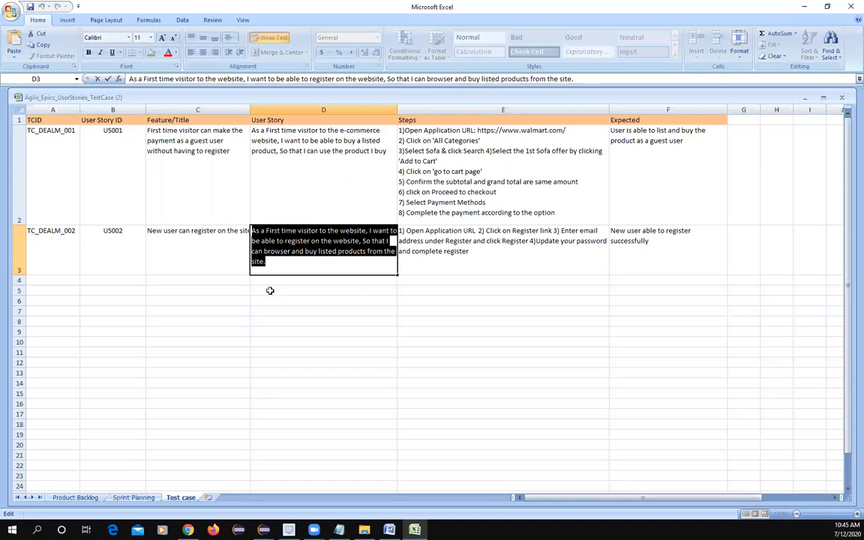
{"action": "key", "text": "alt+Tab"}
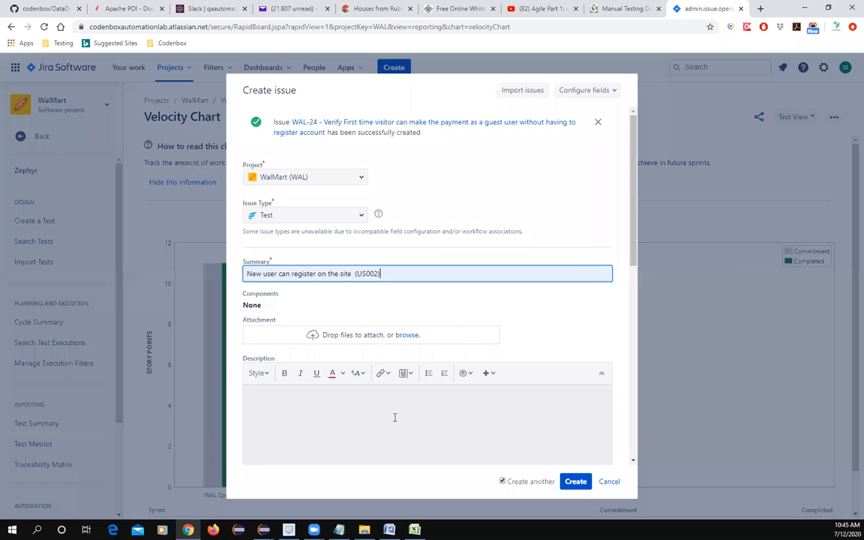
{"action": "left_click", "coordinate": [300, 414]}
{"action": "type", "text": "As a First time visitor to the website, I want to be able to register on the website. So that I can browser and buy listed products from the site."}
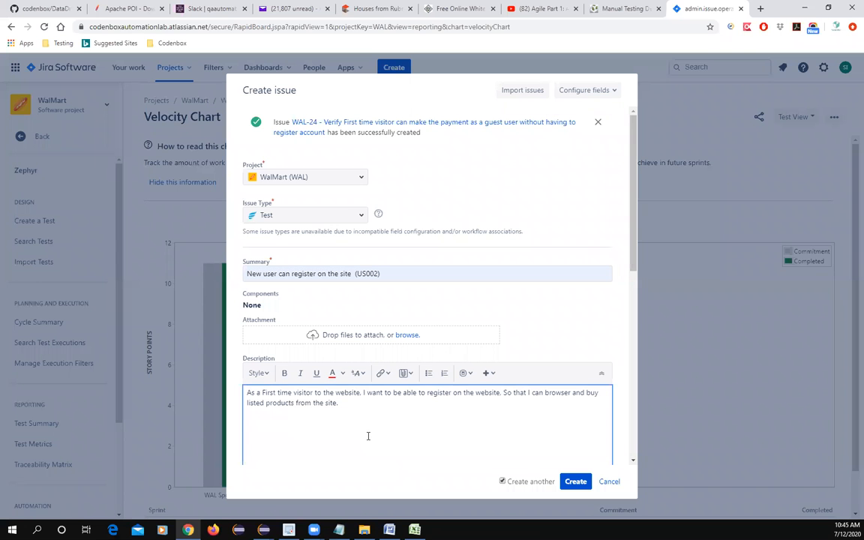
Link the registration test to WAL-2, "New user can register on the site", keeping the link type "blocks"
{"action": "scroll", "coordinate": [380, 403], "scroll_direction": "down", "scroll_amount": 3}
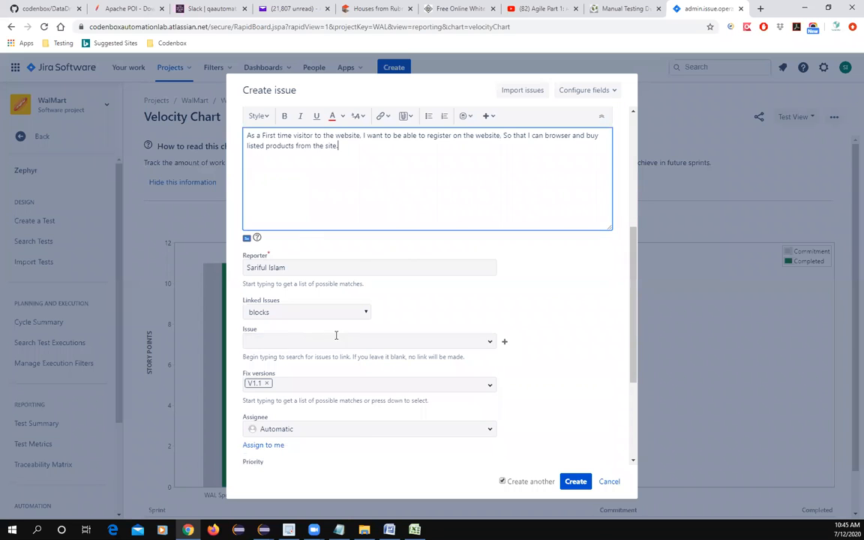
{"action": "scroll", "coordinate": [372, 355], "scroll_direction": "up", "scroll_amount": 2}
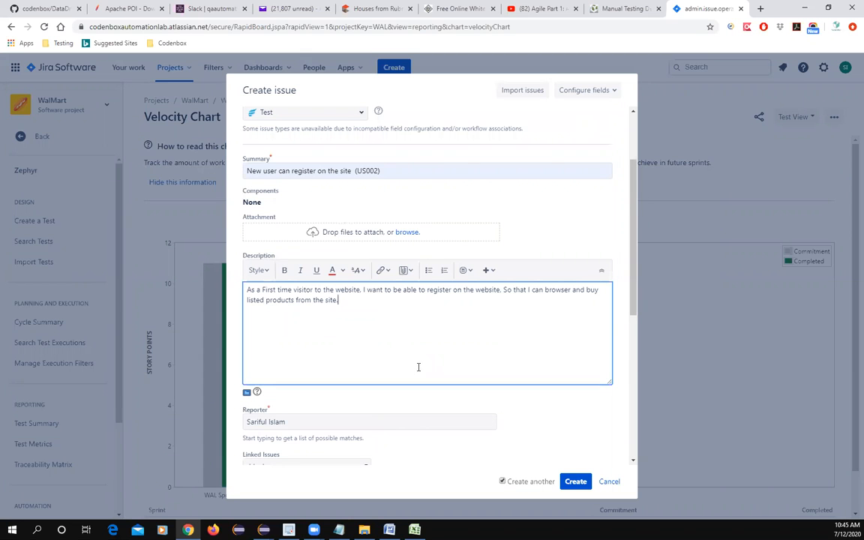
{"action": "scroll", "coordinate": [411, 368], "scroll_direction": "down", "scroll_amount": 1}
{"action": "scroll", "coordinate": [430, 398], "scroll_direction": "down", "scroll_amount": 1}
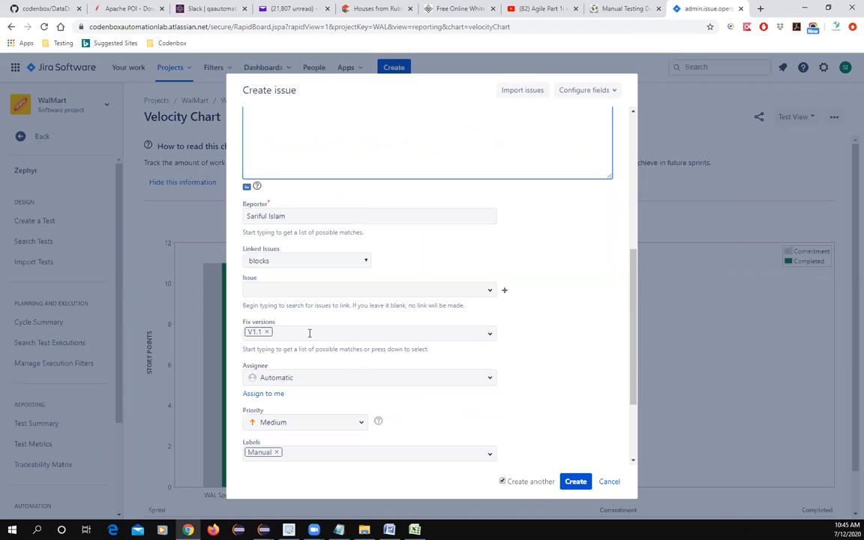
{"action": "left_click", "coordinate": [491, 293]}
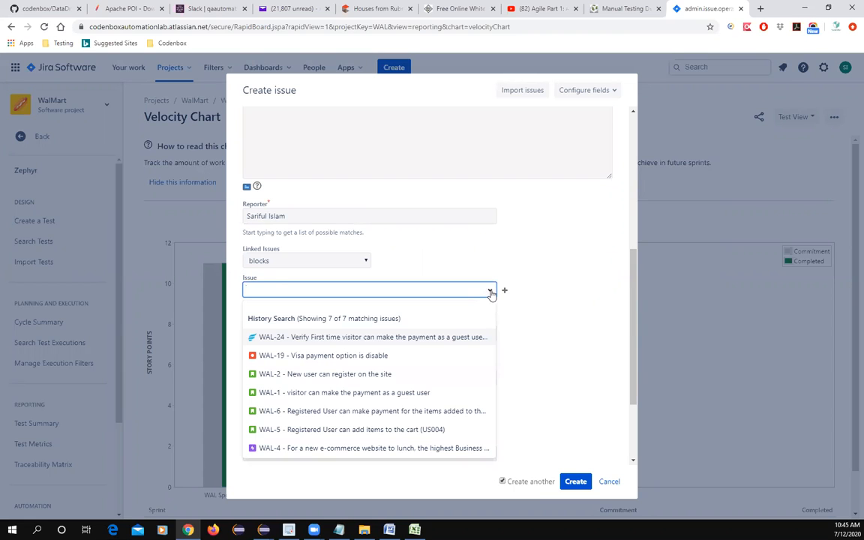
{"action": "left_click", "coordinate": [373, 379]}
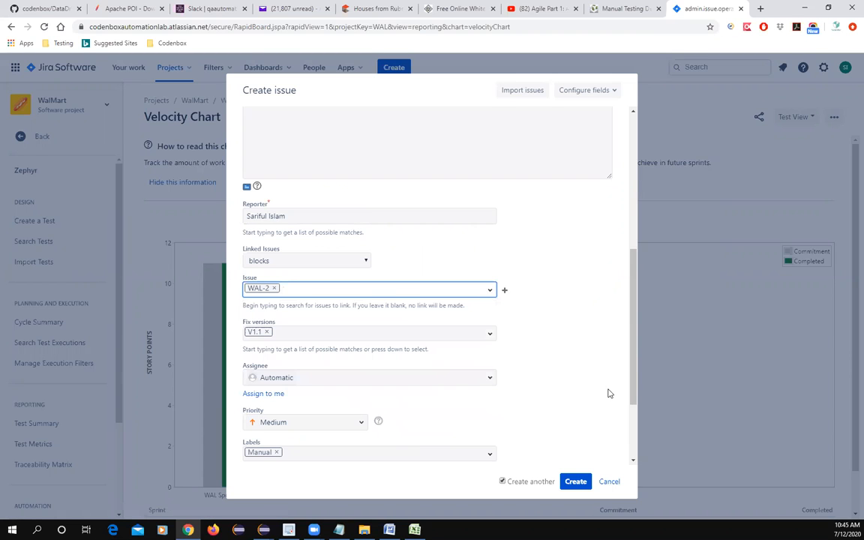
Check the priority choices, keep Medium, and create the registration test without continuing to another issue
{"action": "scroll", "coordinate": [613, 387], "scroll_direction": "down", "scroll_amount": 3}
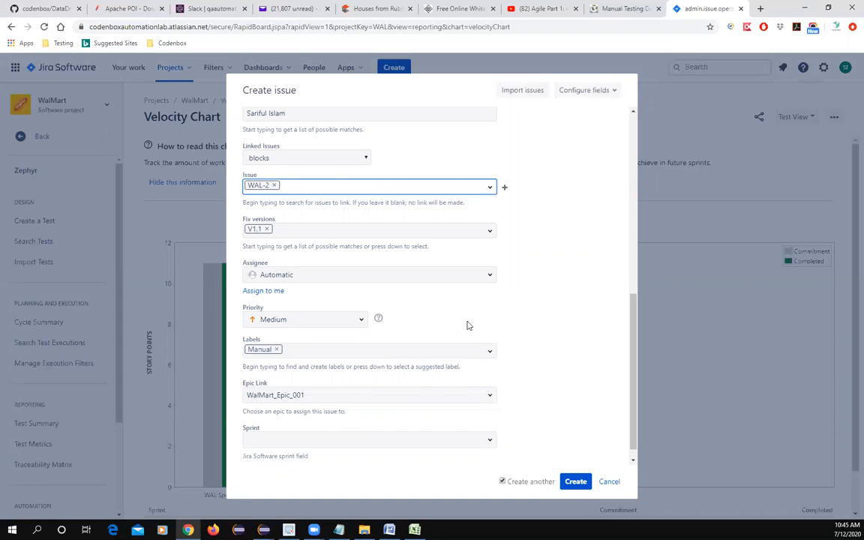
{"action": "scroll", "coordinate": [467, 325], "scroll_direction": "down", "scroll_amount": 1}
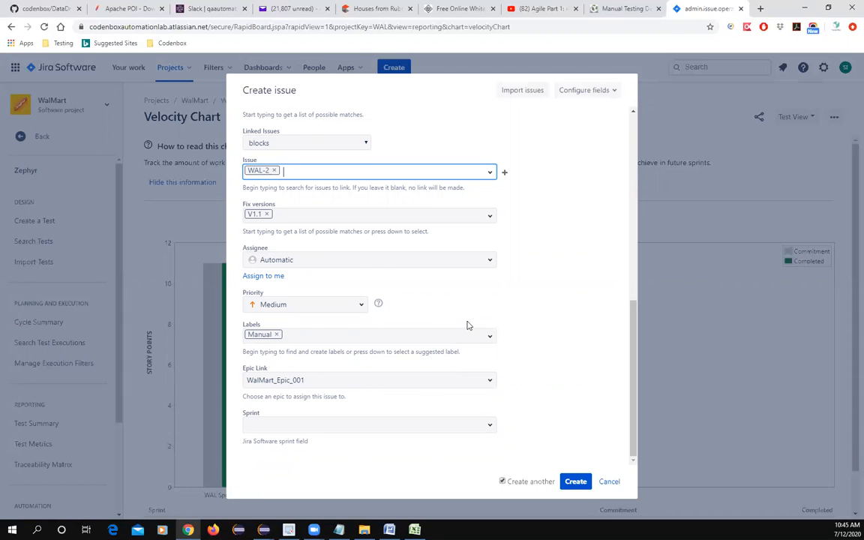
{"action": "left_click", "coordinate": [361, 307]}
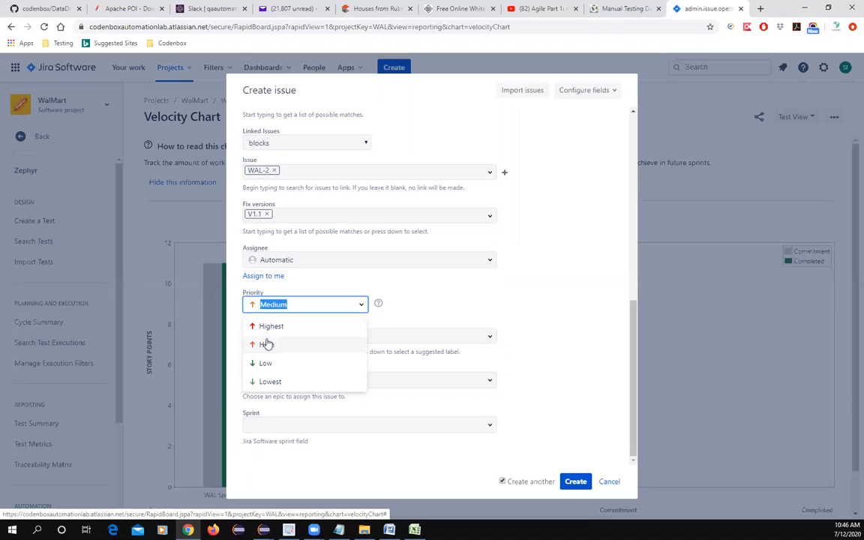
{"action": "left_click", "coordinate": [435, 310]}
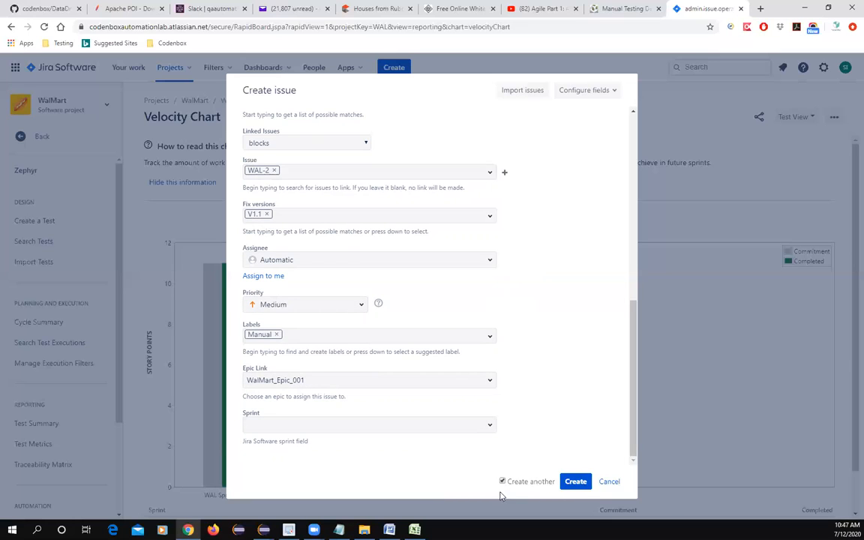
{"action": "left_click", "coordinate": [581, 481]}
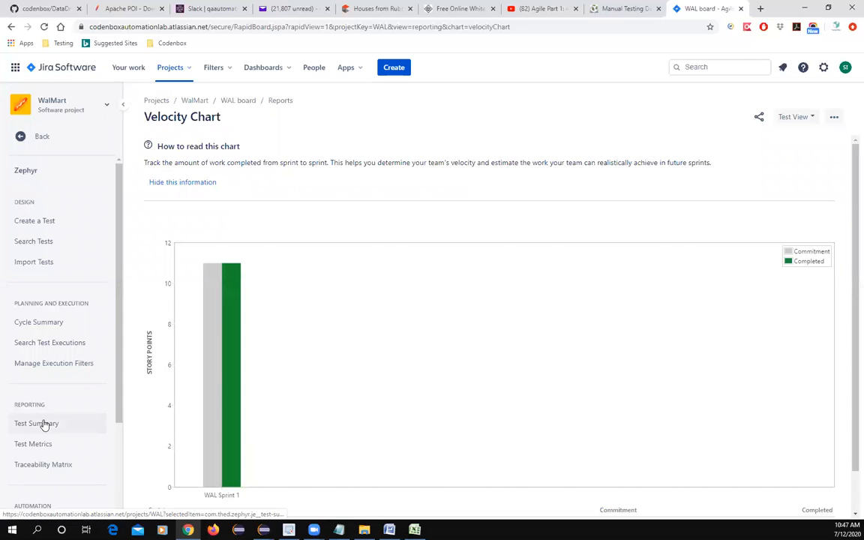
Open Zephyr's Test Summary for WalMart and examine the test totals, the breakdowns by version, component and label, and the 30-day charts
{"action": "scroll", "coordinate": [109, 450], "scroll_direction": "down", "scroll_amount": 2}
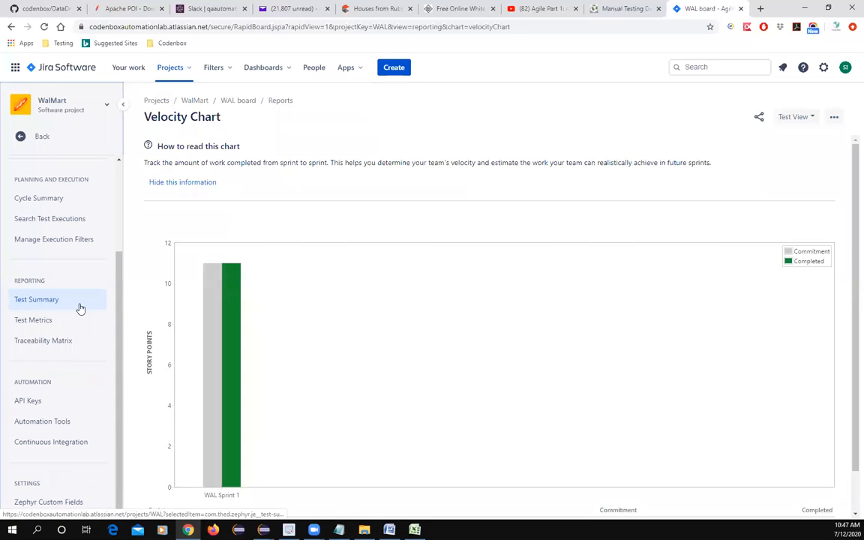
{"action": "left_click", "coordinate": [77, 305]}
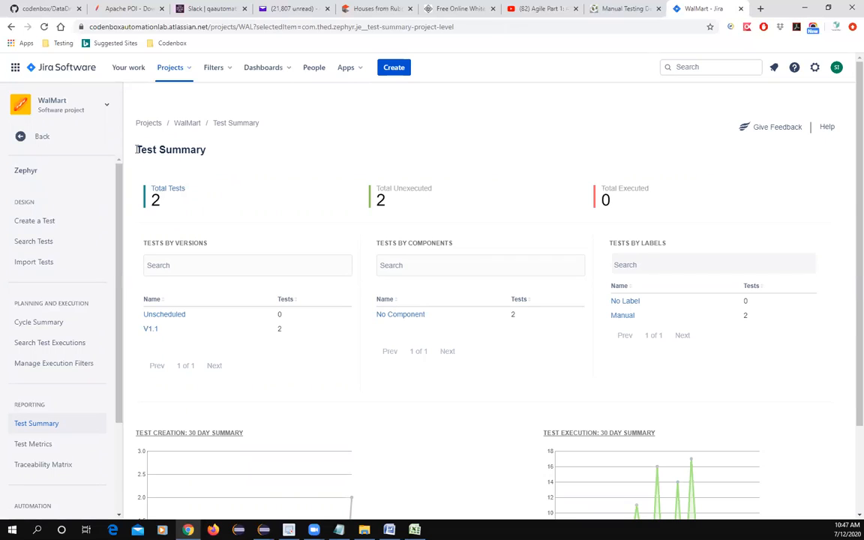
{"action": "left_click_drag", "start_coordinate": [137, 149], "coordinate": [202, 148]}
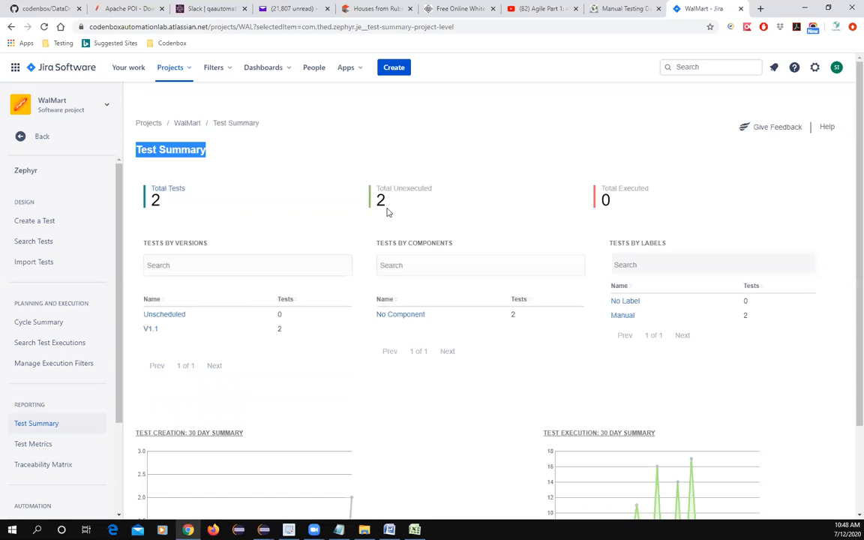
{"action": "triple_click", "coordinate": [381, 199]}
{"action": "left_click", "coordinate": [643, 215]}
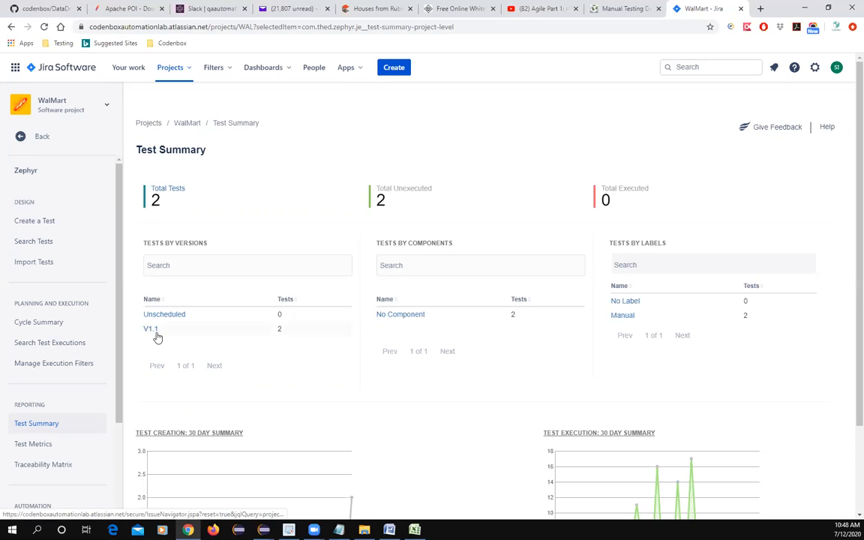
{"action": "scroll", "coordinate": [442, 441], "scroll_direction": "down", "scroll_amount": 2}
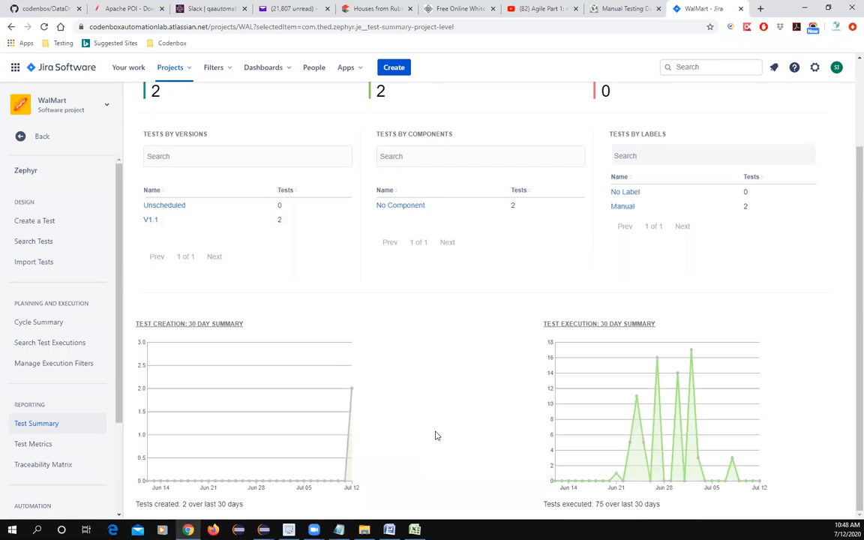
{"action": "scroll", "coordinate": [420, 440], "scroll_direction": "up", "scroll_amount": 2}
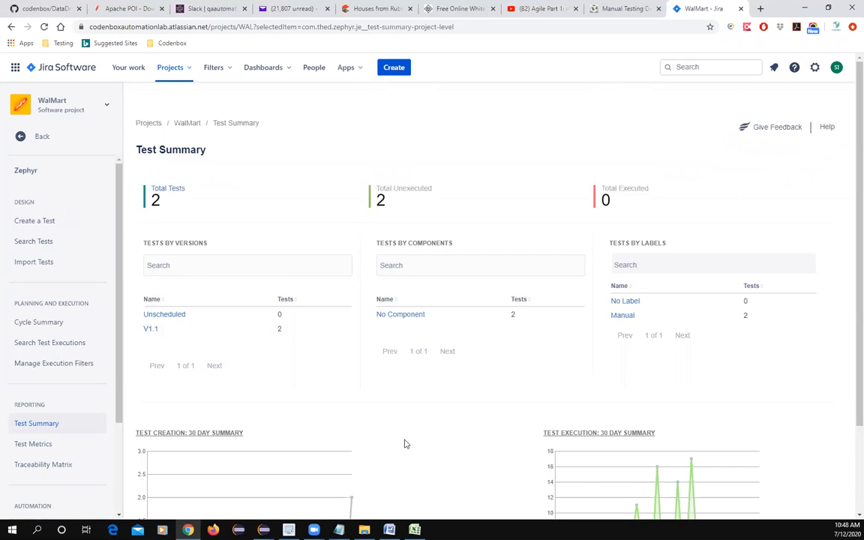
Open the issue list behind the summary's Total Tests figure
{"action": "left_click", "coordinate": [172, 194]}
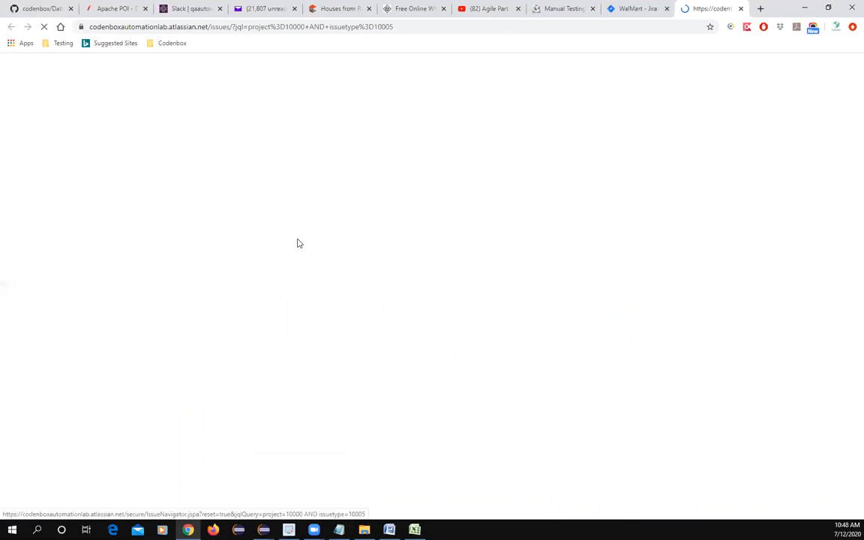